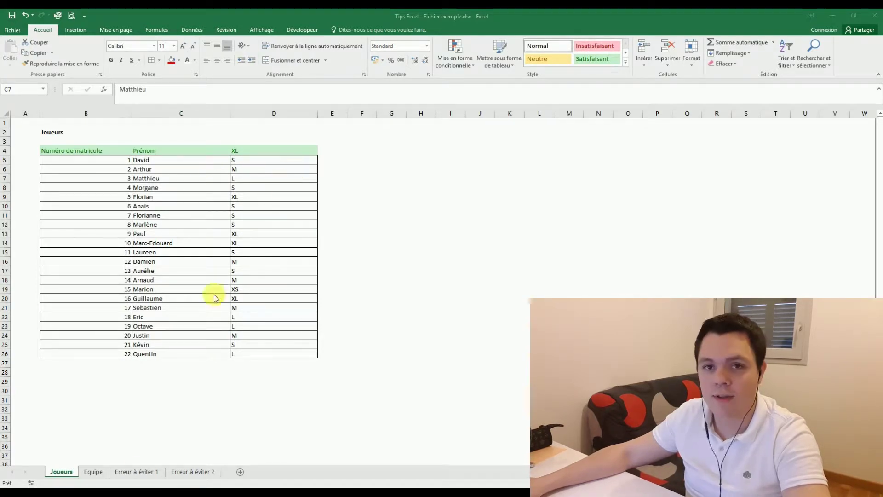
Compare the Equipe team tables with the Joueurs sheet, locating Arthur in C4
{"action": "left_click", "coordinate": [91, 472]}
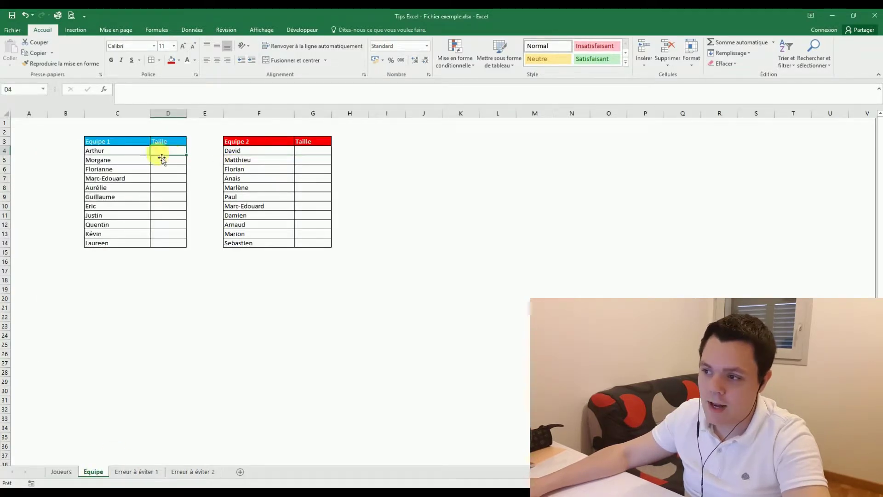
{"action": "left_click", "coordinate": [132, 140]}
{"action": "left_click", "coordinate": [262, 138]}
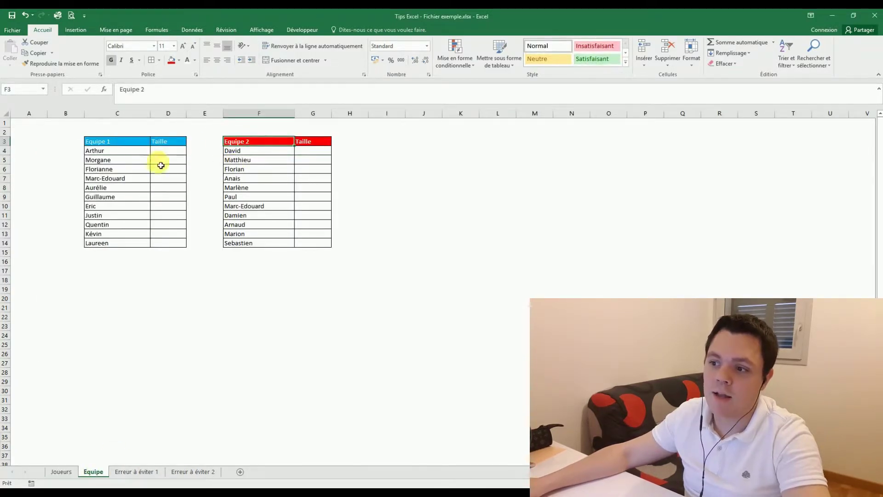
{"action": "left_click_drag", "start_coordinate": [115, 151], "coordinate": [134, 177]}
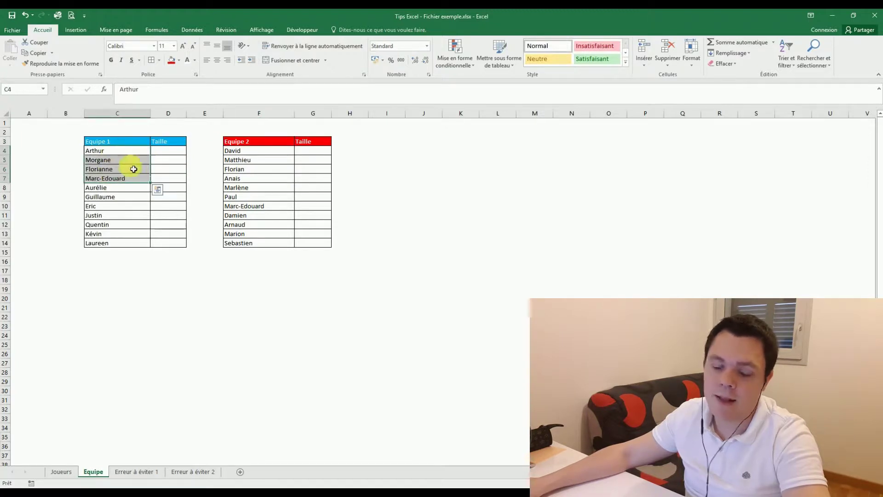
{"action": "left_click", "coordinate": [163, 154]}
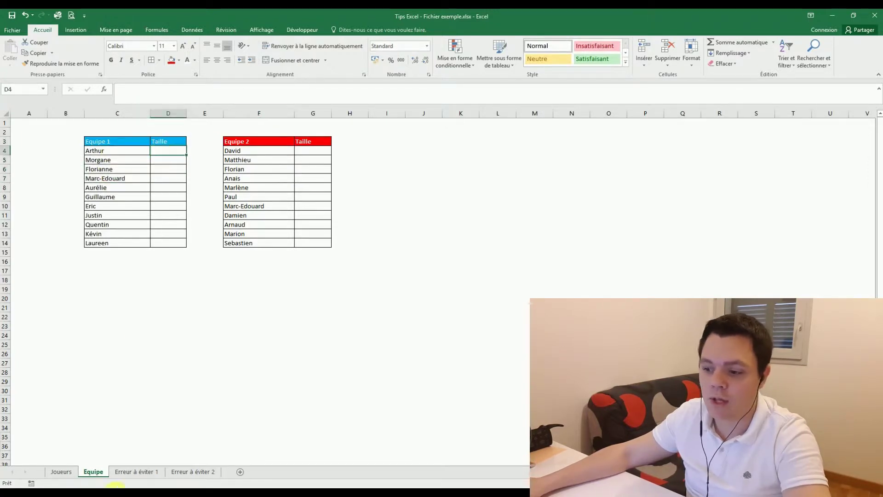
{"action": "left_click", "coordinate": [67, 472]}
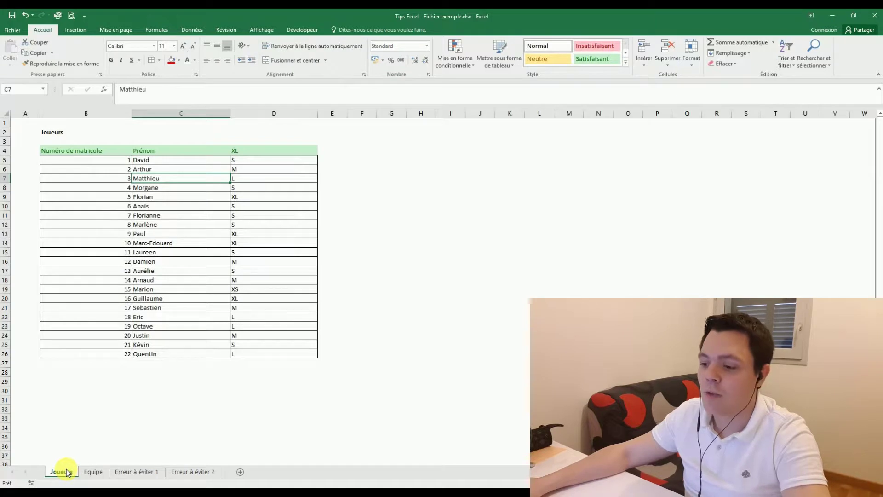
{"action": "left_click", "coordinate": [94, 472]}
{"action": "left_click", "coordinate": [115, 153]}
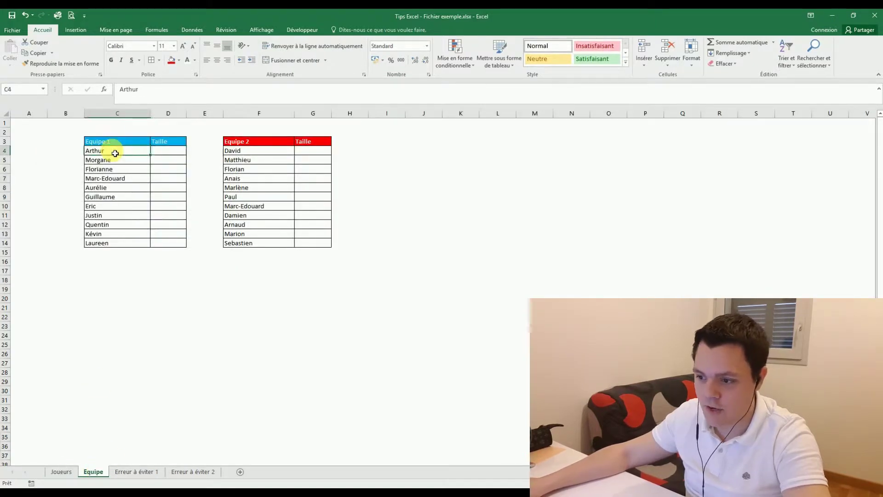
Check Arthur's size M on Joueurs, then select his Taille cell D4 on Equipe
{"action": "left_click", "coordinate": [69, 472]}
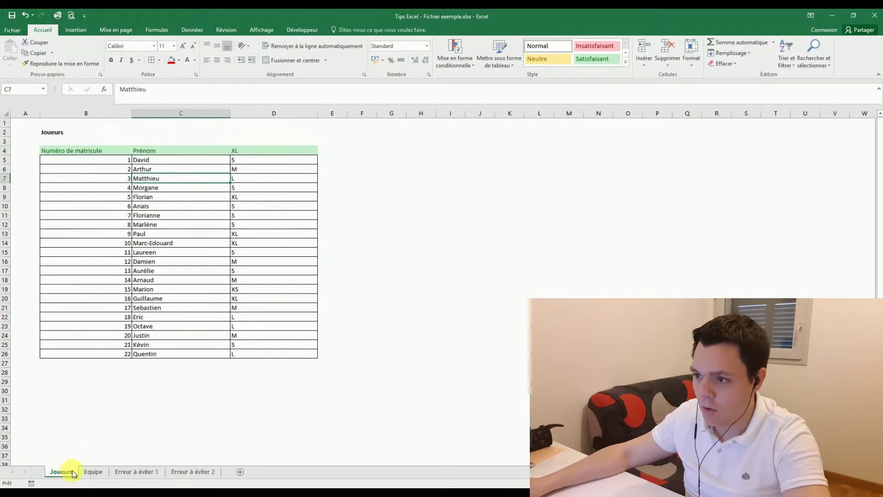
{"action": "left_click", "coordinate": [247, 170]}
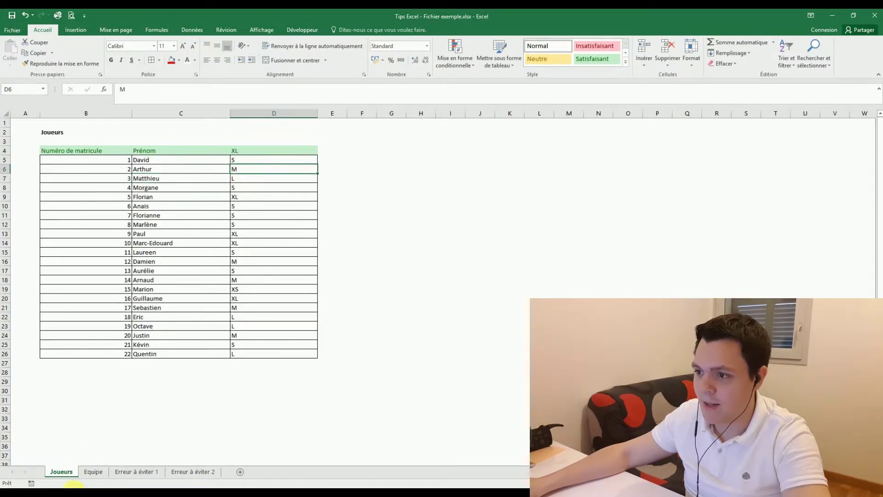
{"action": "left_click", "coordinate": [93, 472]}
{"action": "left_click", "coordinate": [167, 159]}
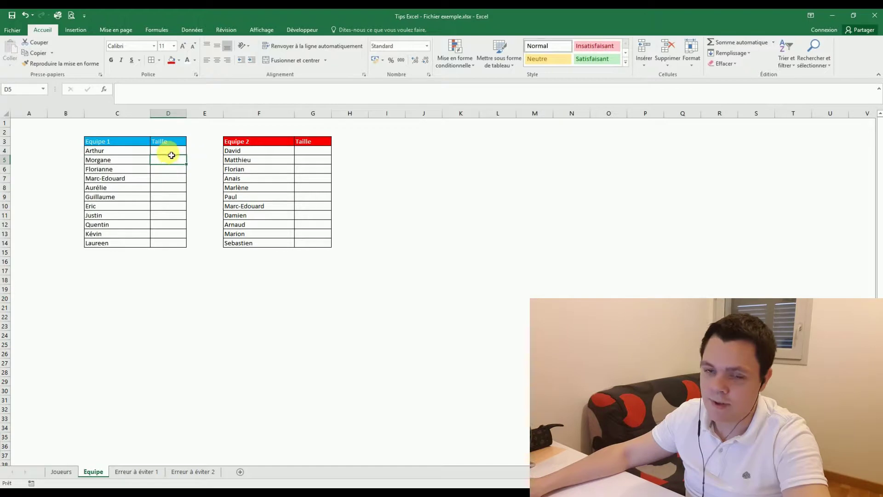
{"action": "left_click", "coordinate": [118, 163]}
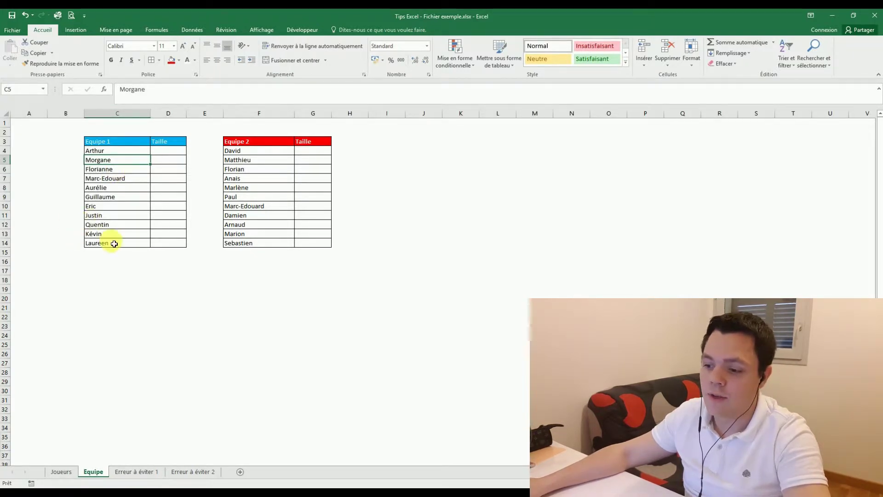
{"action": "left_click", "coordinate": [61, 472]}
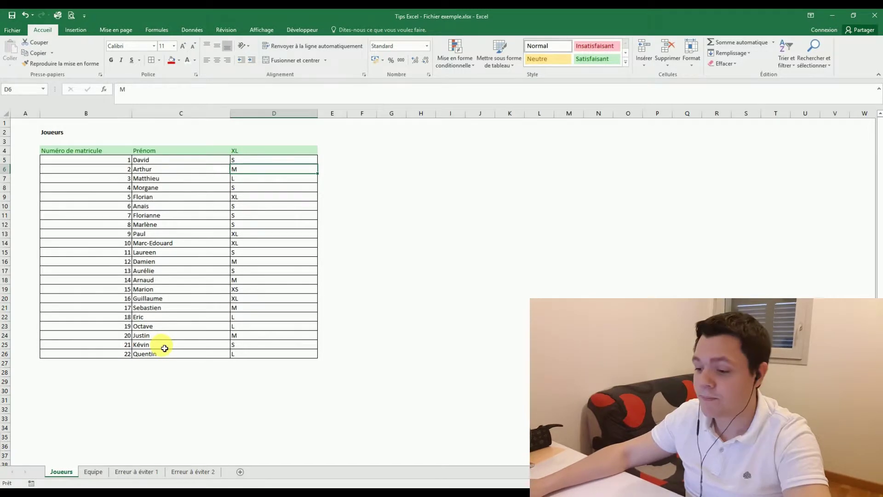
{"action": "left_click", "coordinate": [95, 472]}
{"action": "left_click", "coordinate": [154, 151]}
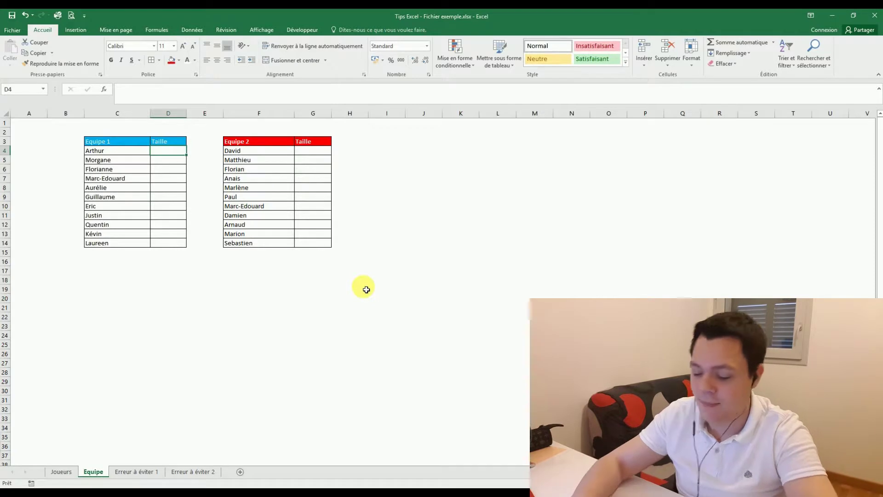
Begin =recherchev( in D4 with Arthur's name in C4 as the lookup value
{"action": "type", "text": "="}
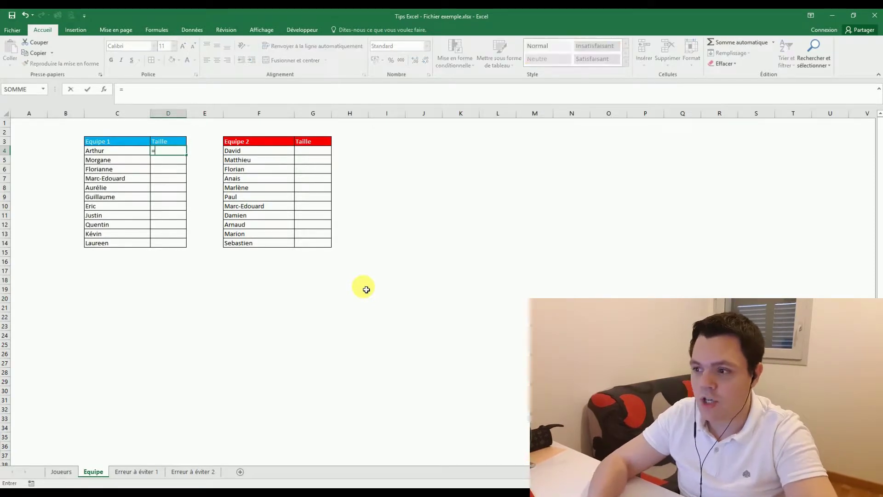
{"action": "type", "text": "recherch"}
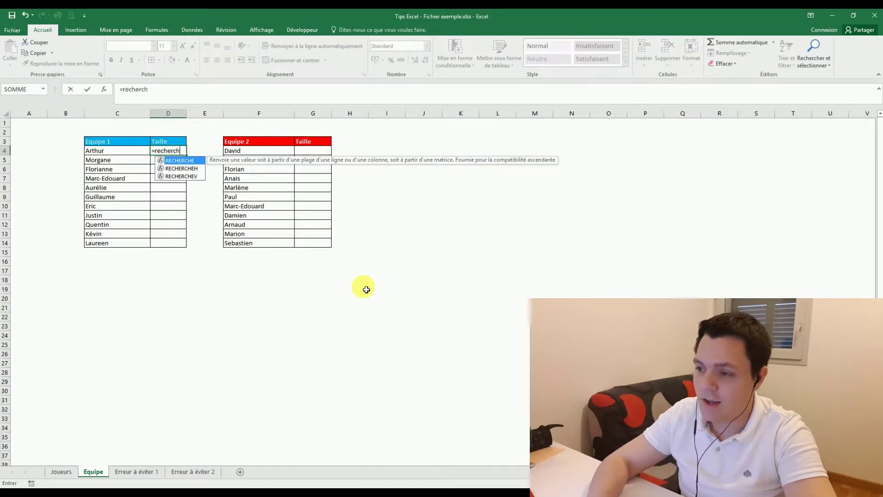
{"action": "type", "text": "ev("}
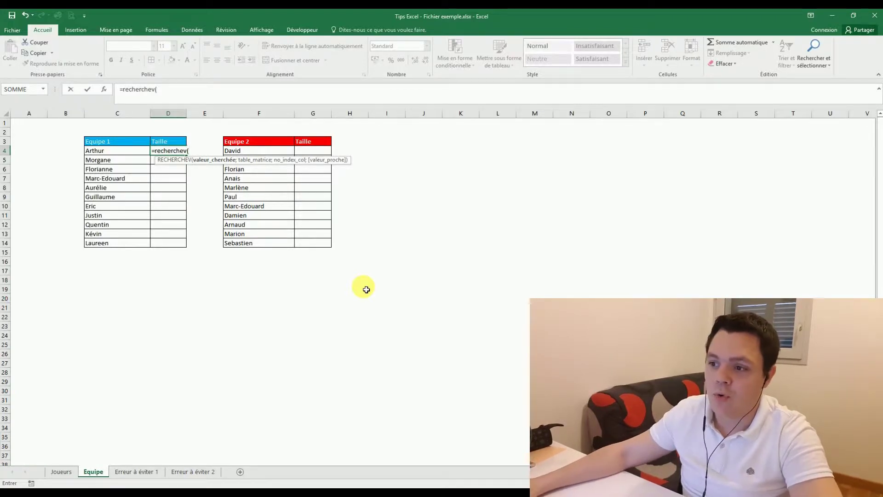
{"action": "left_click", "coordinate": [118, 154]}
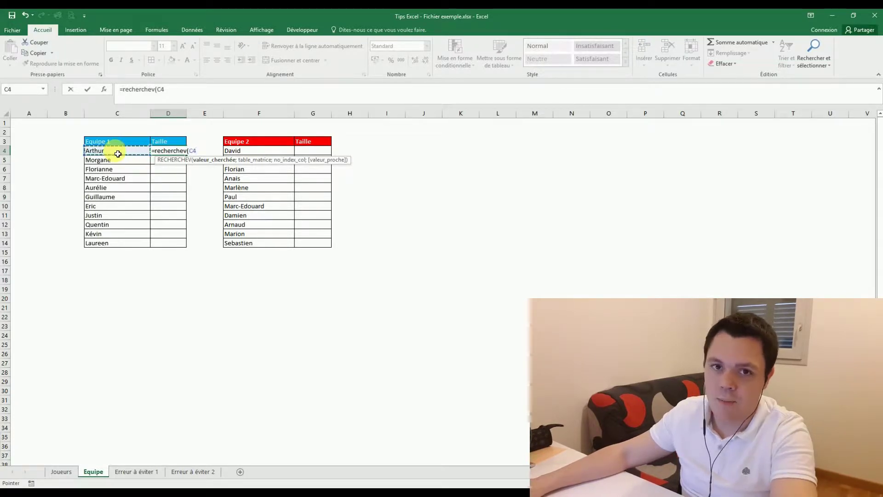
{"action": "type", "text": ";"}
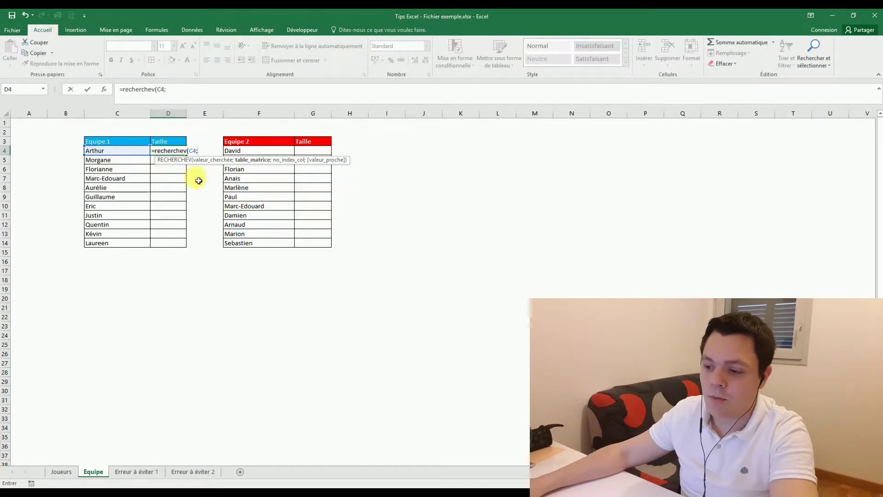
Finish D4's lookup with Joueurs!$C$5:$D$26, column 2 and FAUX, returning M for Arthur
{"action": "left_click", "coordinate": [65, 473]}
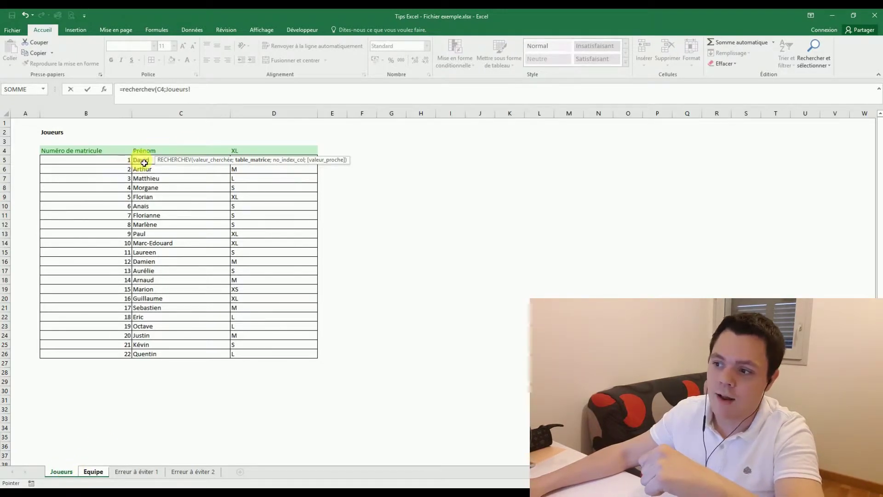
{"action": "left_click_drag", "start_coordinate": [262, 162], "coordinate": [263, 360]}
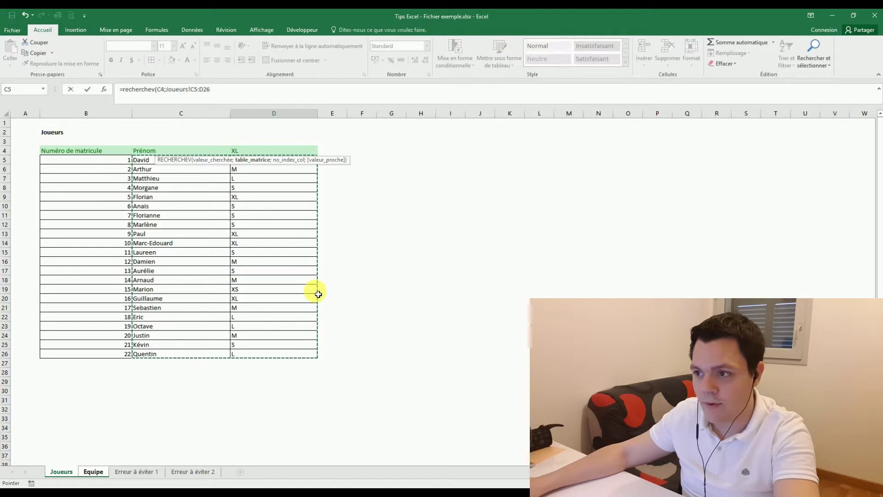
{"action": "key", "text": "F4"}
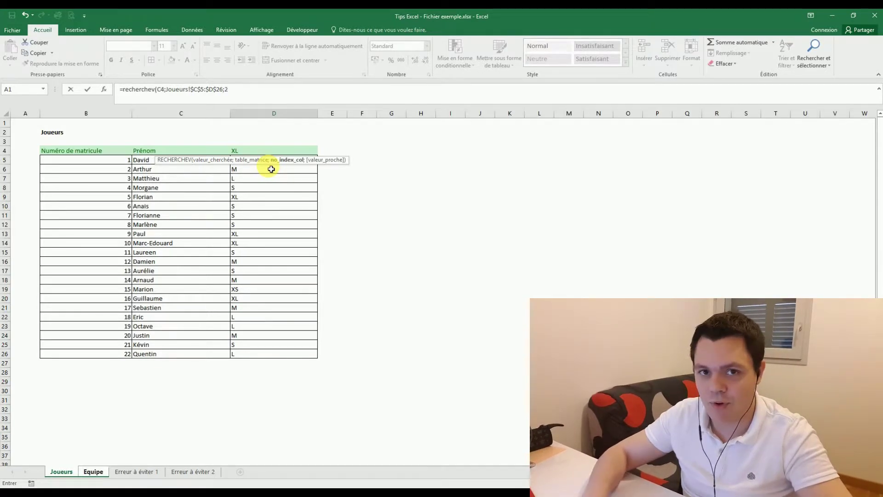
{"action": "type", "text": ";faux"}
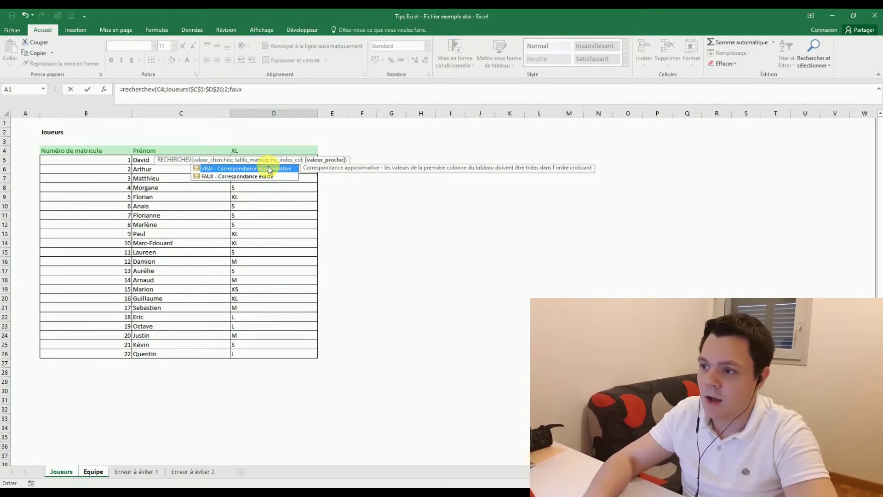
{"action": "type", "text": ")"}
{"action": "key", "text": "Return"}
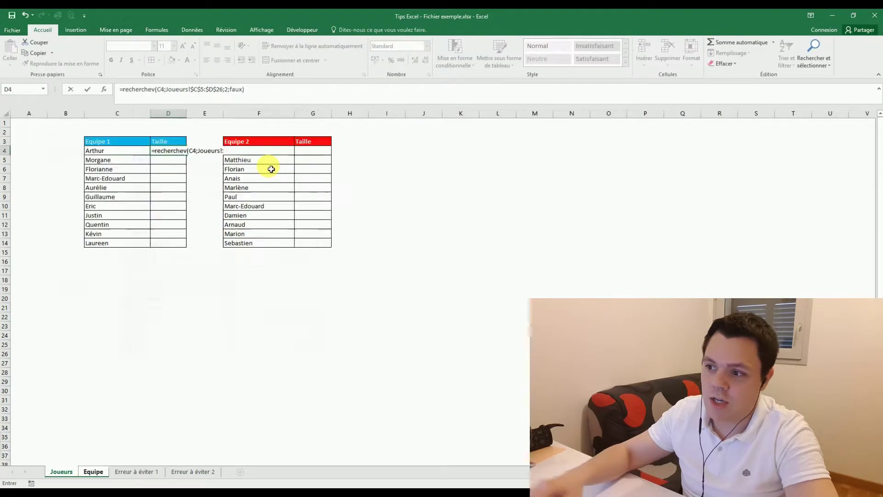
Verify D4's M result against Arthur's row on the Joueurs sheet
{"action": "key", "text": "Up"}
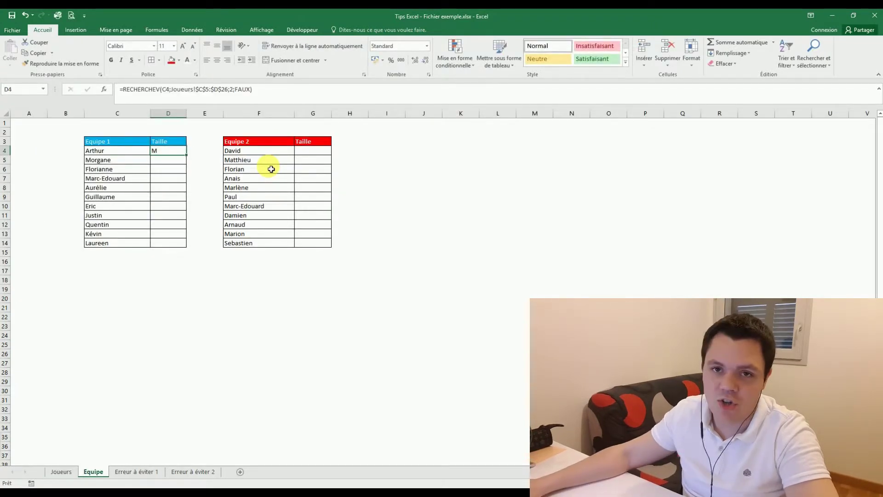
{"action": "left_click", "coordinate": [62, 471]}
{"action": "left_click", "coordinate": [175, 168]}
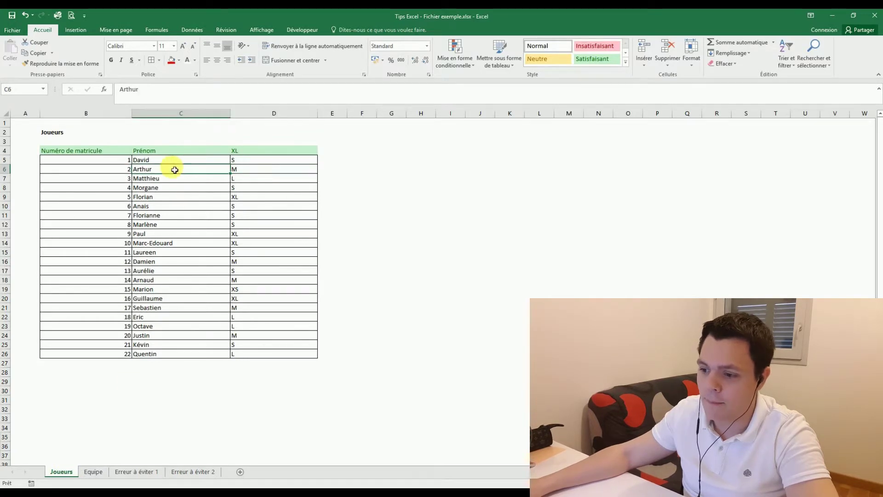
{"action": "left_click", "coordinate": [272, 168]}
{"action": "left_click", "coordinate": [105, 470]}
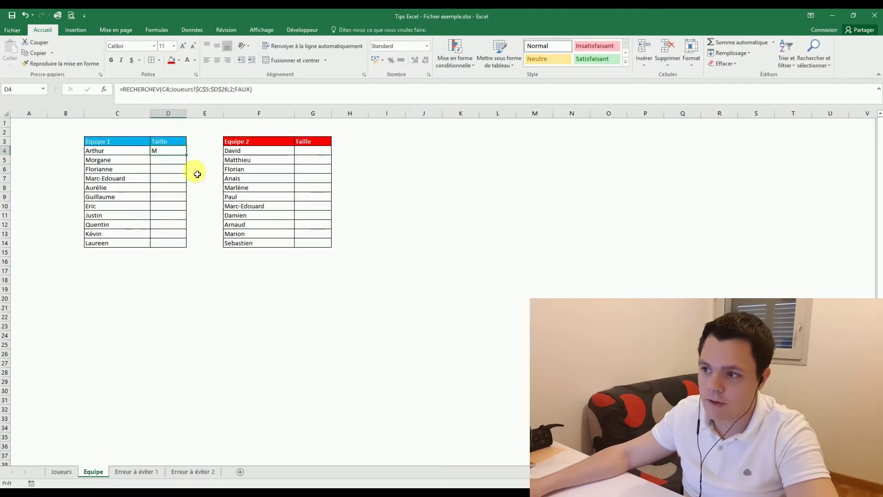
{"action": "left_click", "coordinate": [234, 90]}
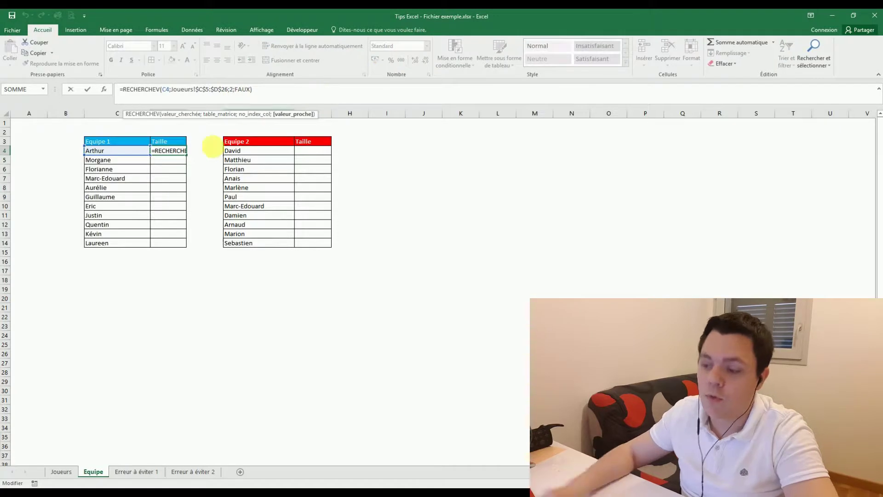
{"action": "key", "text": "Escape"}
Paste D4's lookup formula down the Equipe 1 Taille column and over all Equipe 2 sizes
{"action": "key", "text": "ctrl+c"}
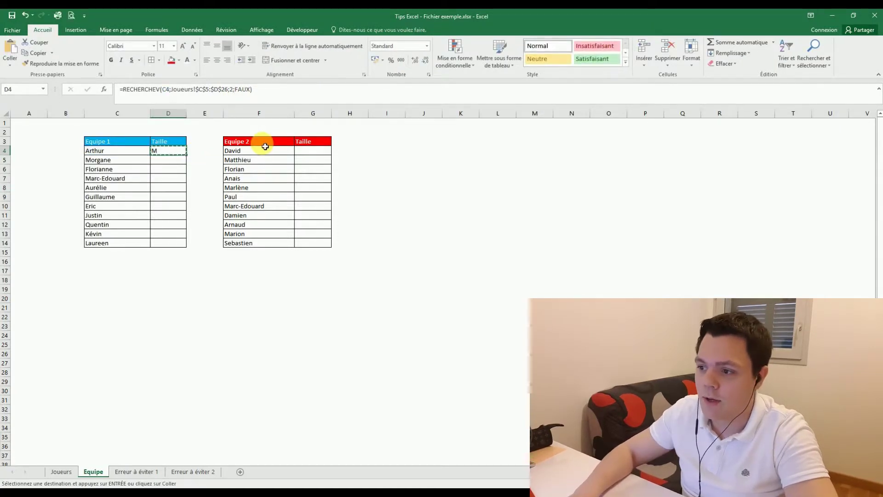
{"action": "key", "text": "shift+Down"}
{"action": "key", "text": "shift+Down"}
{"action": "key", "text": "shift+Down"}
{"action": "key", "text": "shift+Down"}
{"action": "key", "text": "shift+Down"}
{"action": "key", "text": "shift+Down"}
{"action": "key", "text": "shift+Down"}
{"action": "key", "text": "shift+Down"}
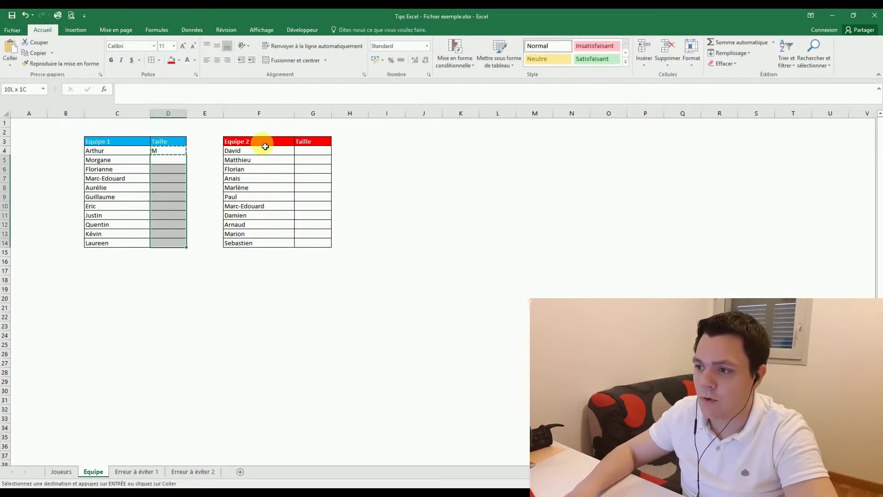
{"action": "key", "text": "ctrl+v"}
{"action": "key", "text": "Right"}
{"action": "key", "text": "Right"}
{"action": "key", "text": "Right"}
{"action": "key", "text": "Up"}
{"action": "key", "text": "shift+Down"}
{"action": "key", "text": "shift+Down"}
{"action": "key", "text": "shift+Down"}
{"action": "key", "text": "shift+Down"}
{"action": "key", "text": "shift+Down"}
{"action": "key", "text": "shift+Up"}
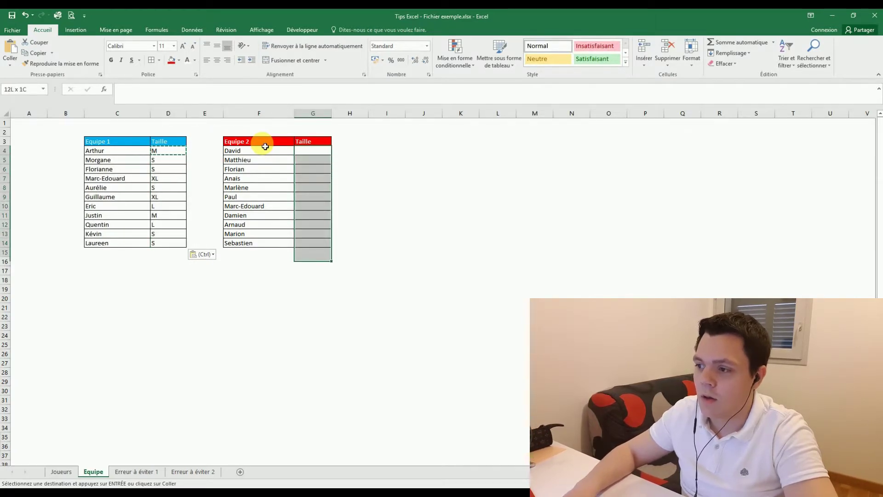
{"action": "key", "text": "shift+Up"}
{"action": "key", "text": "ctrl+v"}
Clear the copy selection and inspect Florian's size formula in G6
{"action": "key", "text": "Left"}
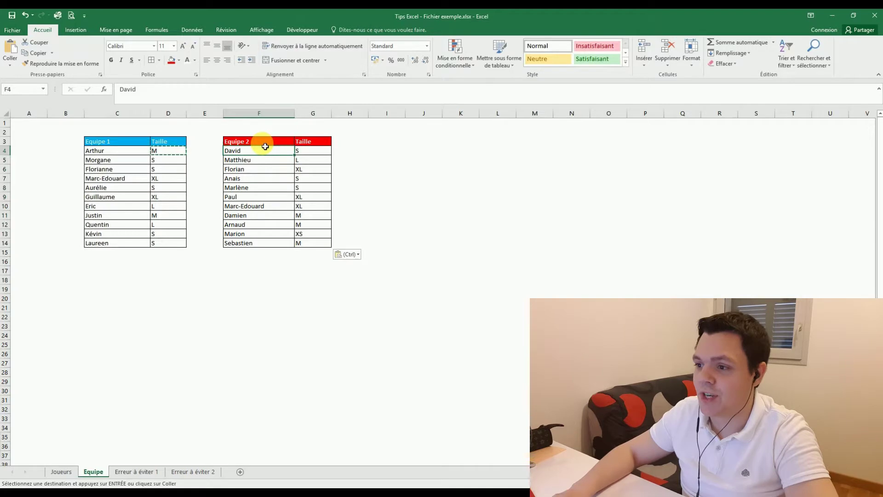
{"action": "key", "text": "Left"}
{"action": "key", "text": "Escape"}
{"action": "left_click", "coordinate": [244, 162]}
{"action": "left_click", "coordinate": [251, 171]}
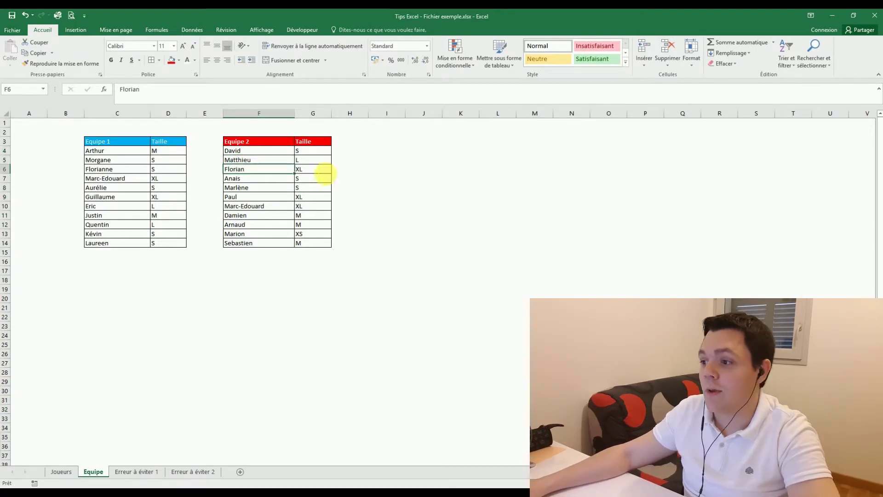
{"action": "left_click", "coordinate": [324, 168]}
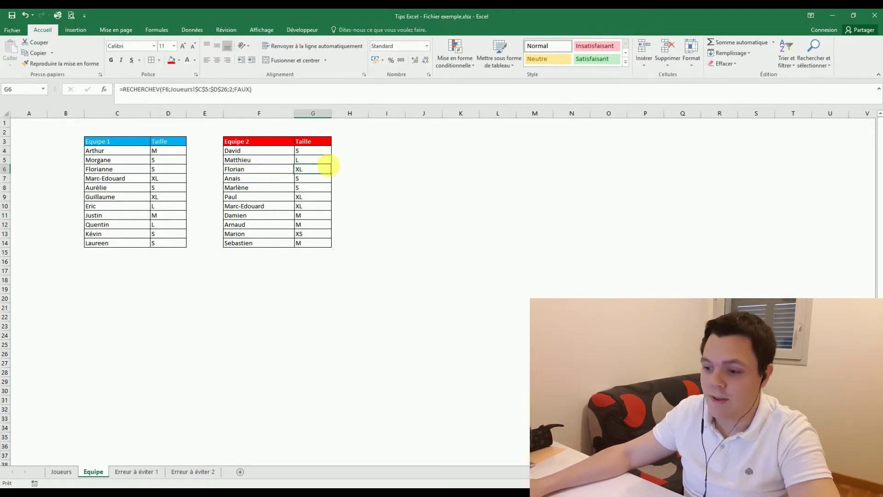
Compare Florian's size XL in Joueurs D9 with the Equipe table, ending on Joueurs
{"action": "left_click", "coordinate": [71, 472]}
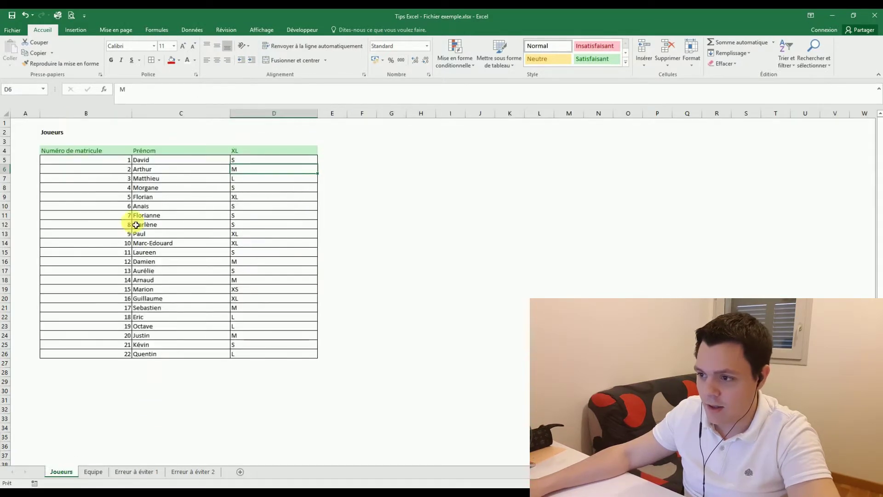
{"action": "left_click", "coordinate": [164, 196]}
{"action": "left_click", "coordinate": [245, 197]}
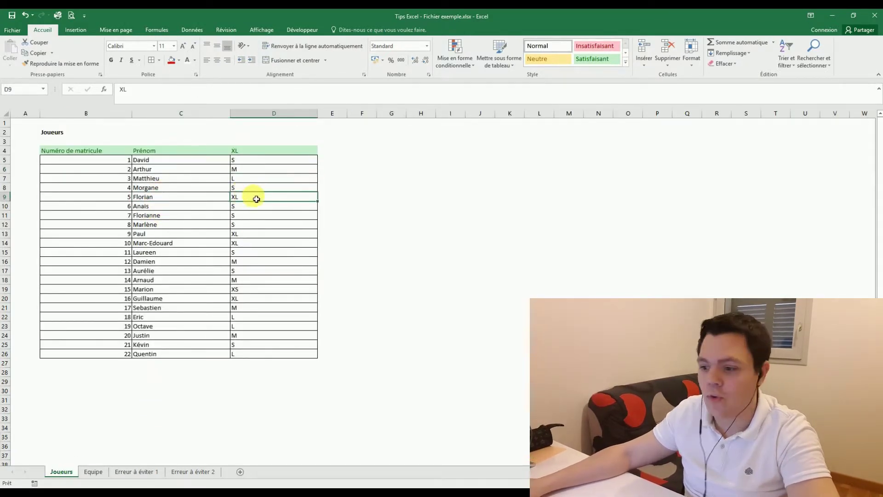
{"action": "left_click", "coordinate": [92, 471]}
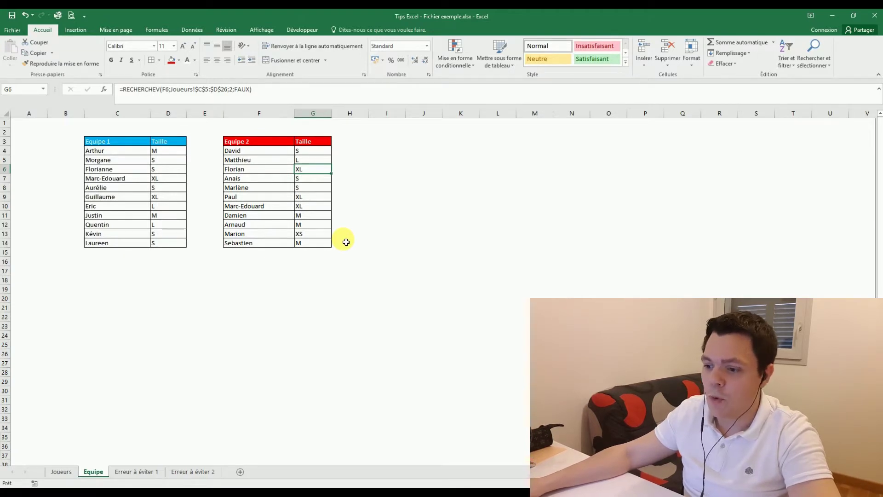
{"action": "left_click", "coordinate": [61, 472]}
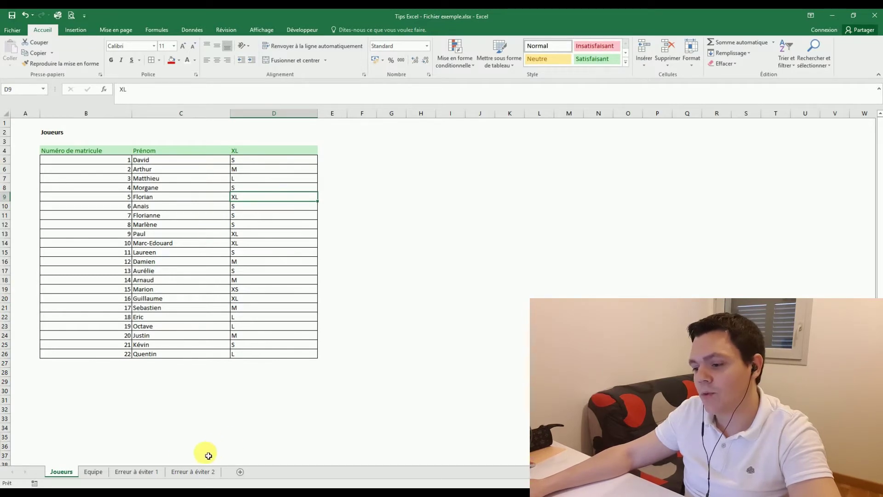
Go to the Erreur à éviter 1 sheet and select the blue answer cell J3
{"action": "left_click", "coordinate": [145, 473]}
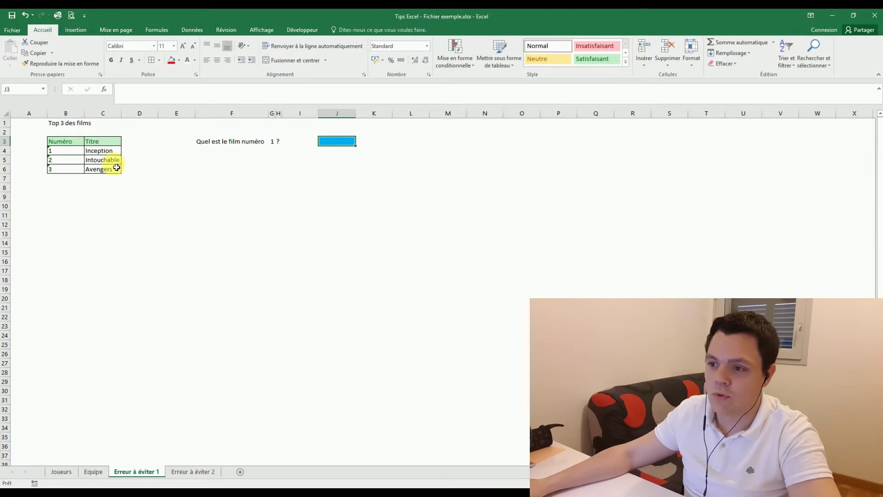
{"action": "left_click", "coordinate": [29, 132]}
{"action": "left_click", "coordinate": [323, 140]}
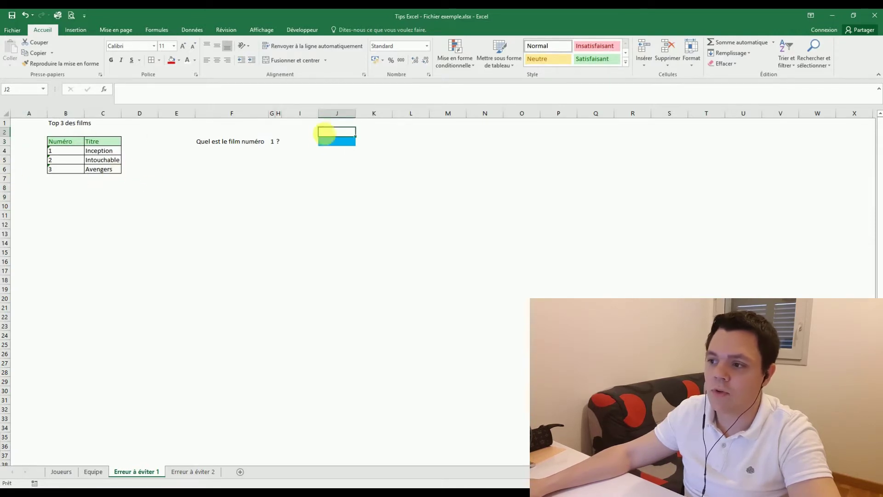
{"action": "left_click", "coordinate": [214, 146]}
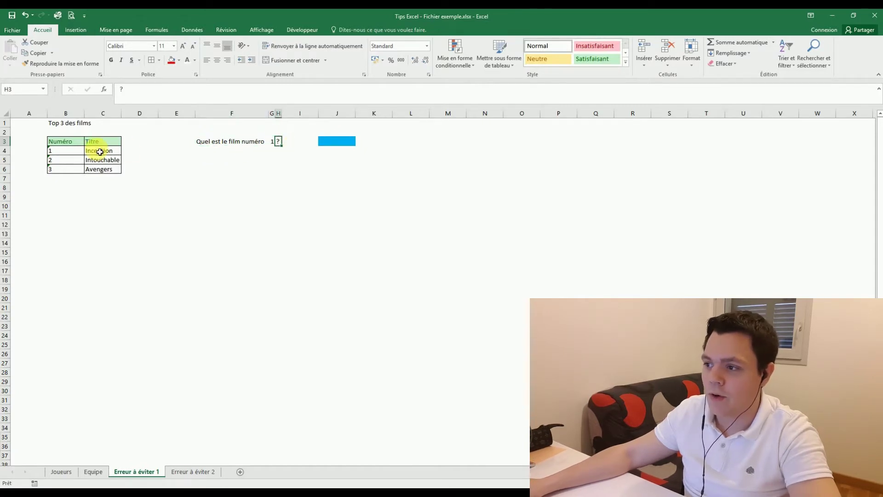
{"action": "left_click", "coordinate": [342, 144]}
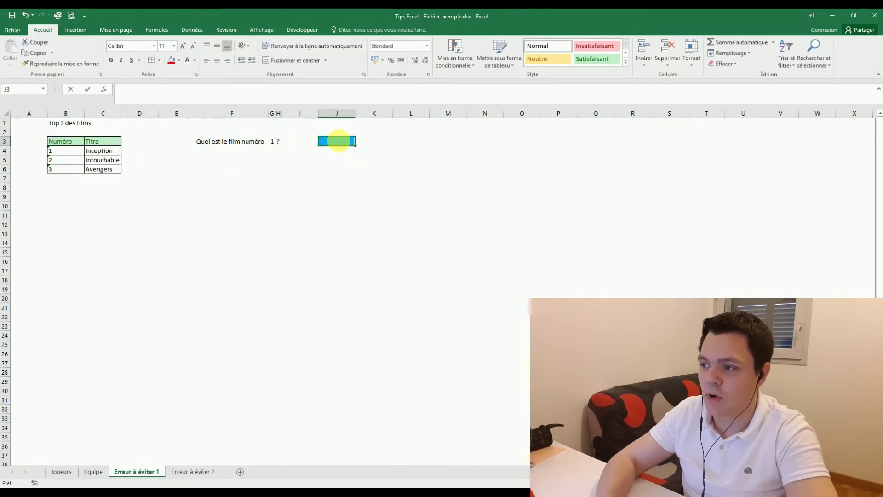
Enter =RECHERCHEV(G3;B4:C6;2;FAUX) in J3, which returns #N/A
{"action": "type", "text": "=reche"}
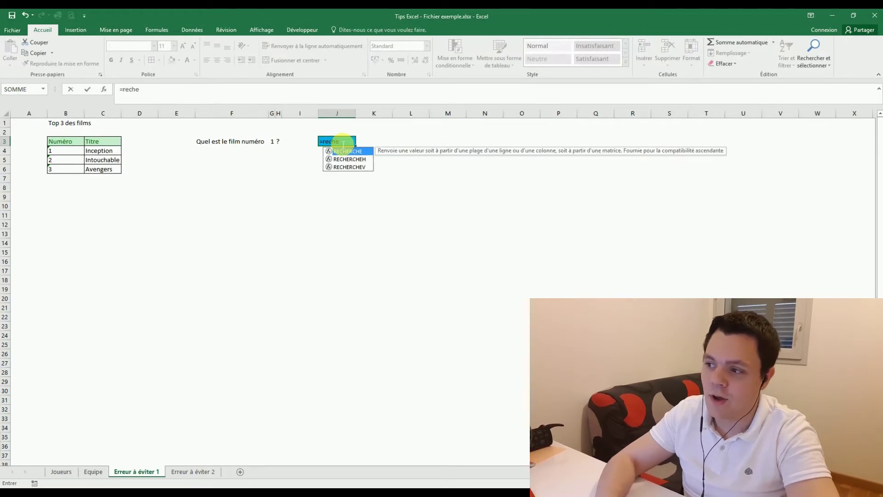
{"action": "type", "text": "rche"}
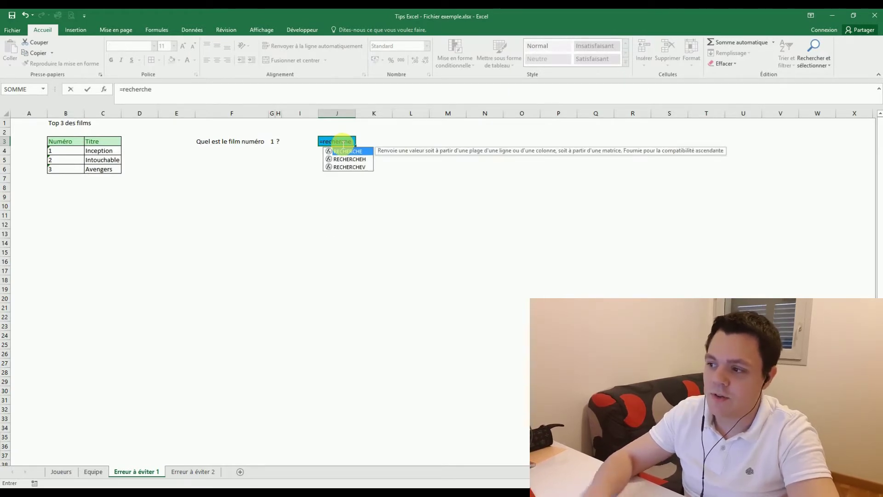
{"action": "type", "text": "v("}
{"action": "key", "text": "Left"}
{"action": "key", "text": "Left"}
{"action": "key", "text": "Left"}
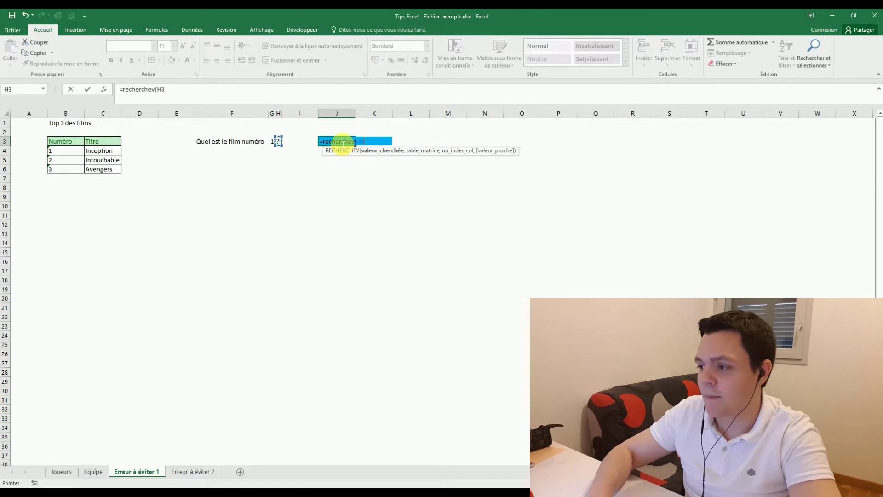
{"action": "type", "text": ";"}
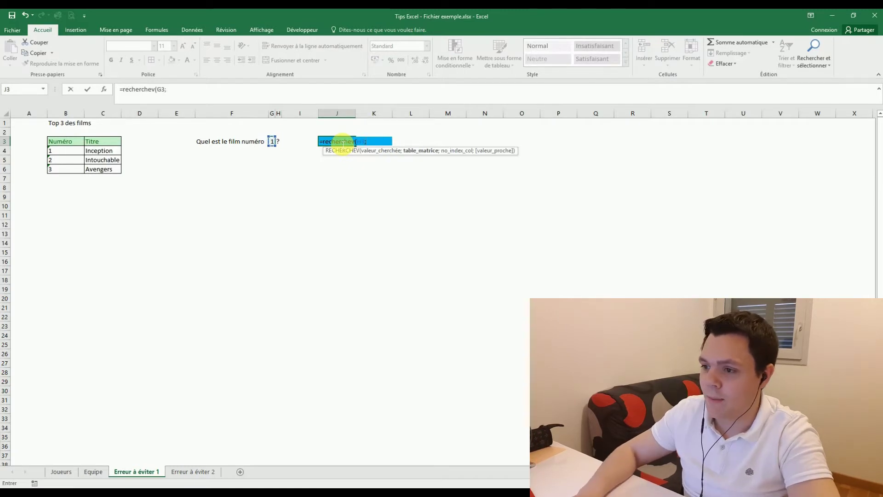
{"action": "key", "text": "Left"}
{"action": "key", "text": "Left"}
{"action": "key", "text": "Left"}
{"action": "key", "text": "Left"}
{"action": "key", "text": "Left"}
{"action": "key", "text": "Left"}
{"action": "key", "text": "Left"}
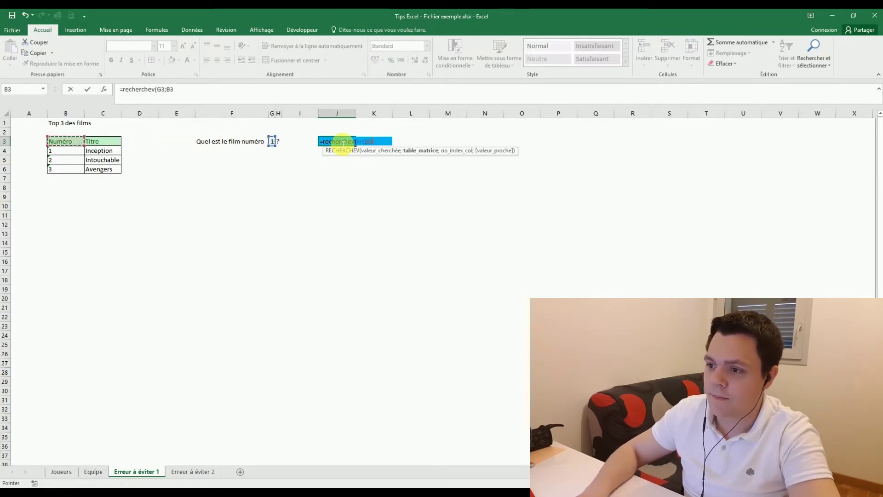
{"action": "key", "text": "Down"}
{"action": "key", "text": "shift+Right"}
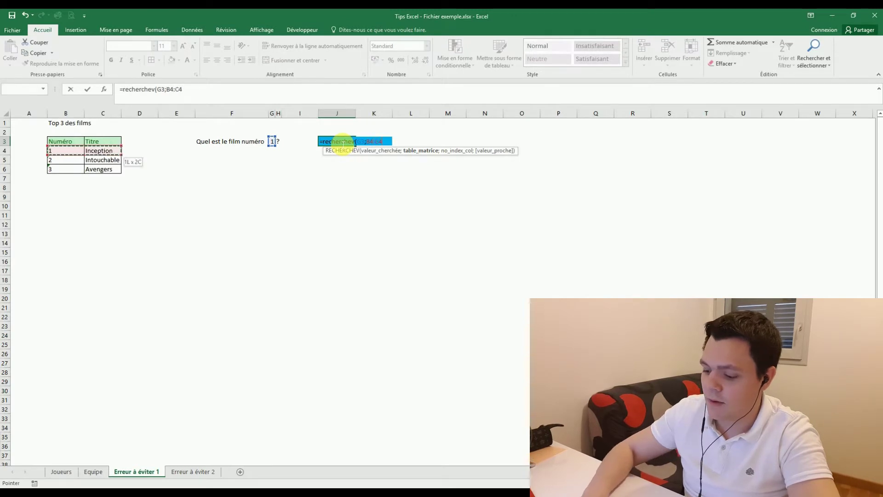
{"action": "key", "text": "shift+Down"}
{"action": "key", "text": "shift+Down"}
{"action": "type", "text": ";2"}
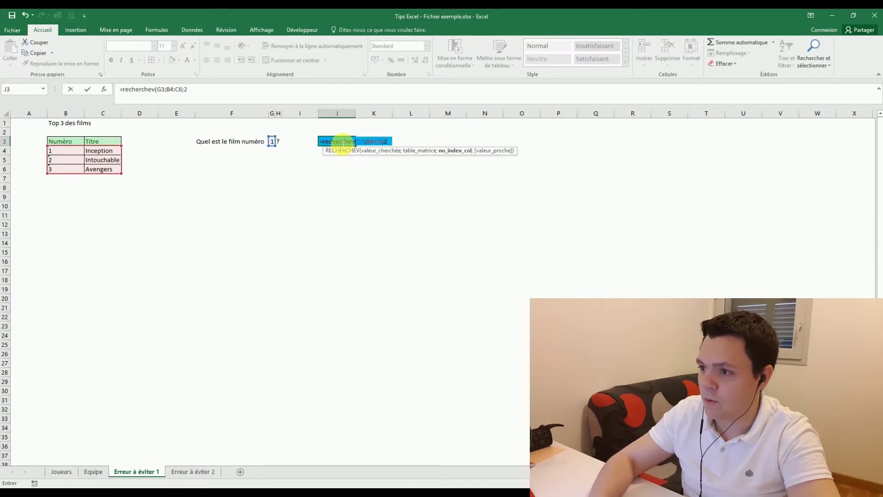
{"action": "type", "text": ";fa"}
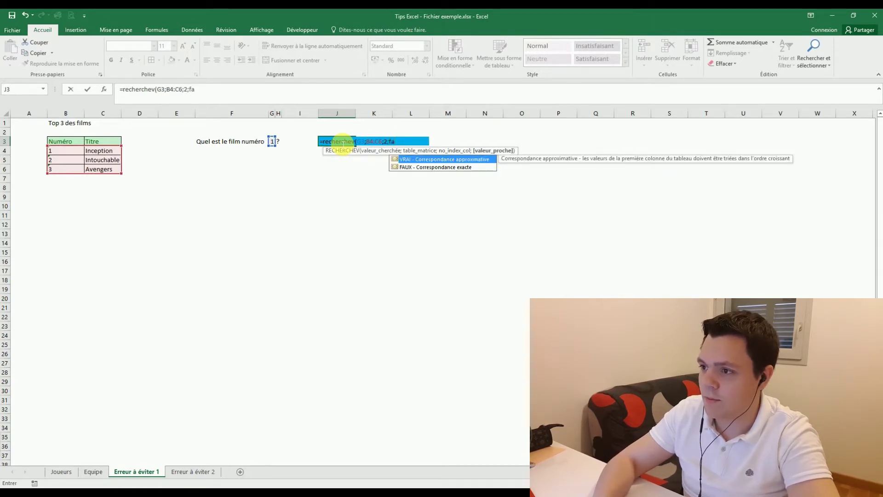
{"action": "type", "text": "ux)"}
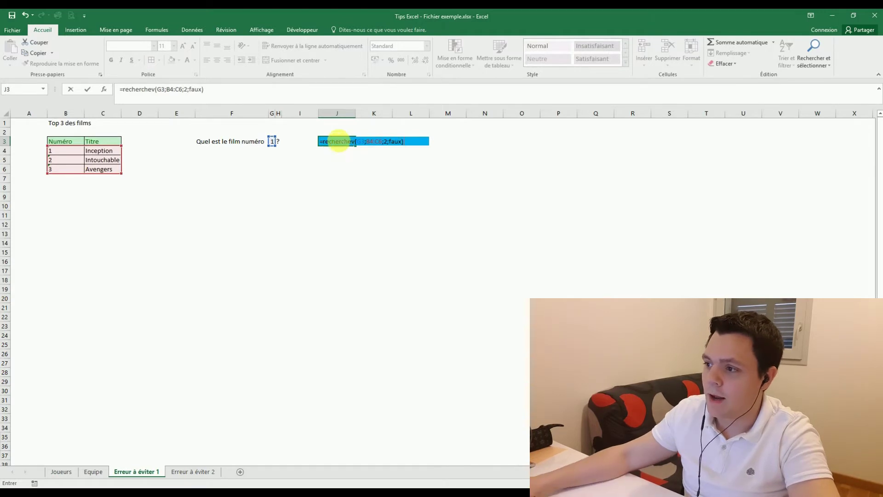
{"action": "key", "text": "ctrl+Return"}
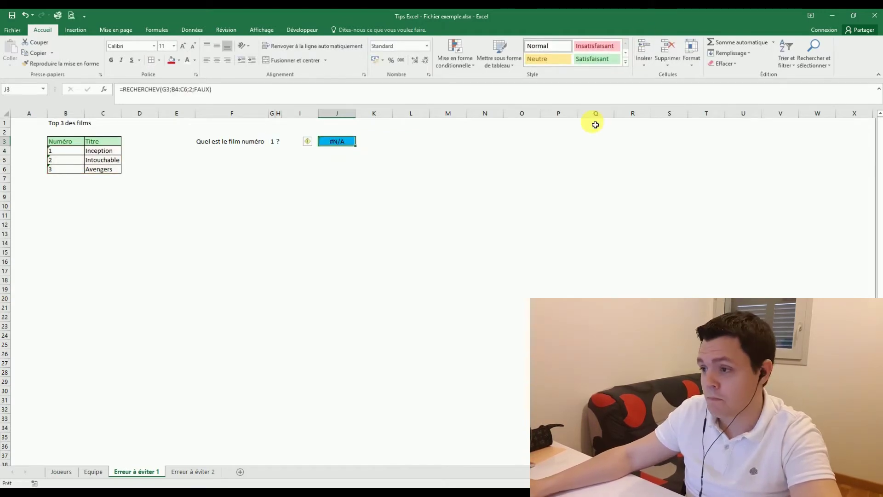
Convert the text-stored film numbers in B4:B6 with Convertir en nombre, so J3 shows Inception
{"action": "left_click", "coordinate": [274, 146]}
{"action": "left_click", "coordinate": [76, 151]}
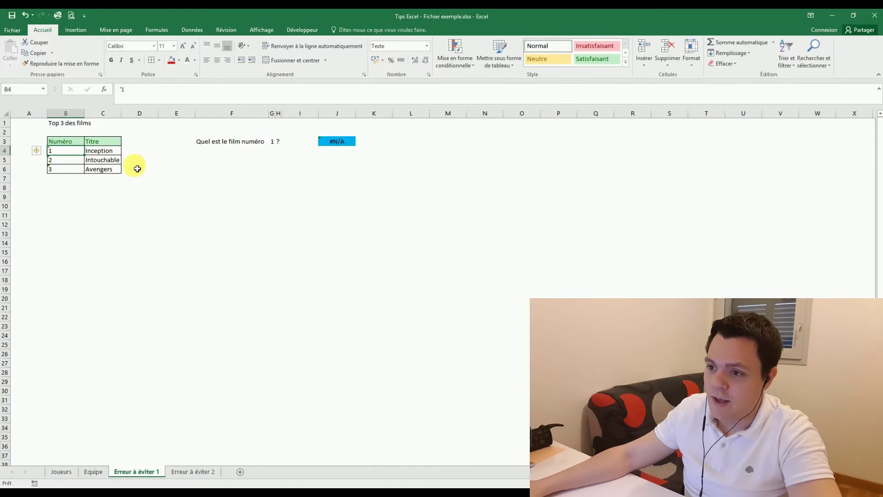
{"action": "left_click", "coordinate": [65, 179]}
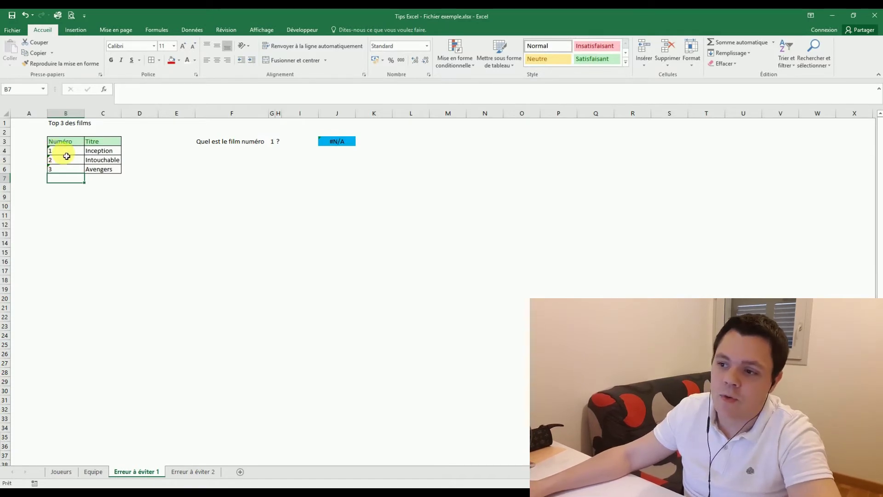
{"action": "left_click", "coordinate": [65, 152]}
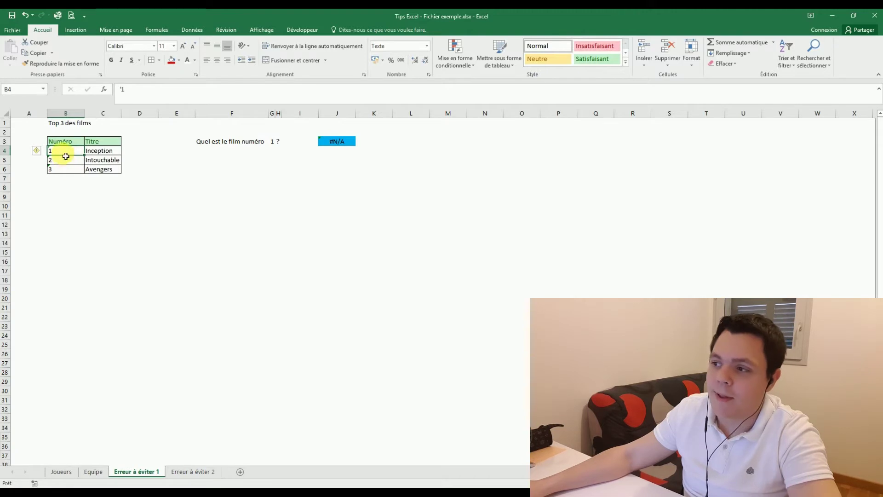
{"action": "left_click_drag", "start_coordinate": [67, 153], "coordinate": [72, 152]}
{"action": "left_click", "coordinate": [274, 141]}
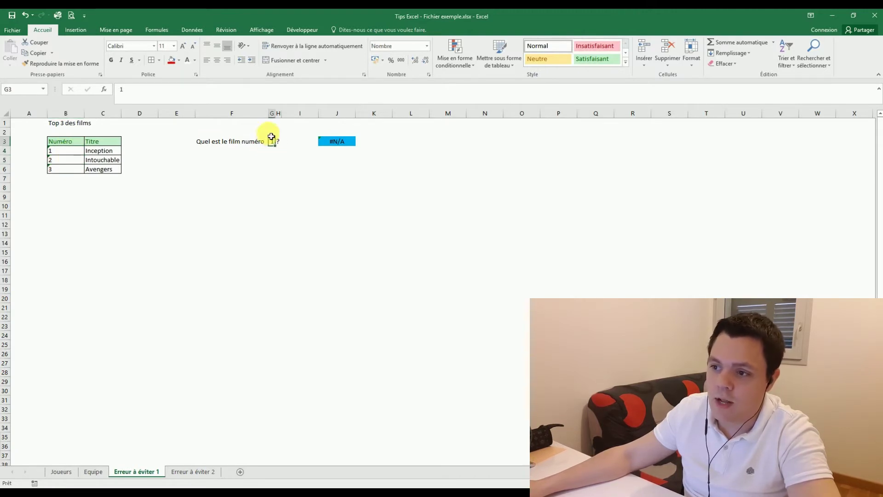
{"action": "left_click", "coordinate": [69, 153]}
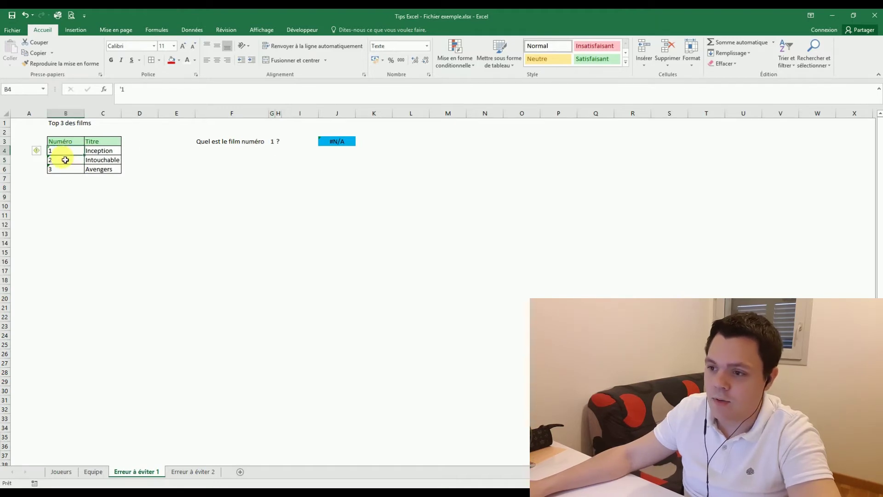
{"action": "left_click", "coordinate": [36, 151]}
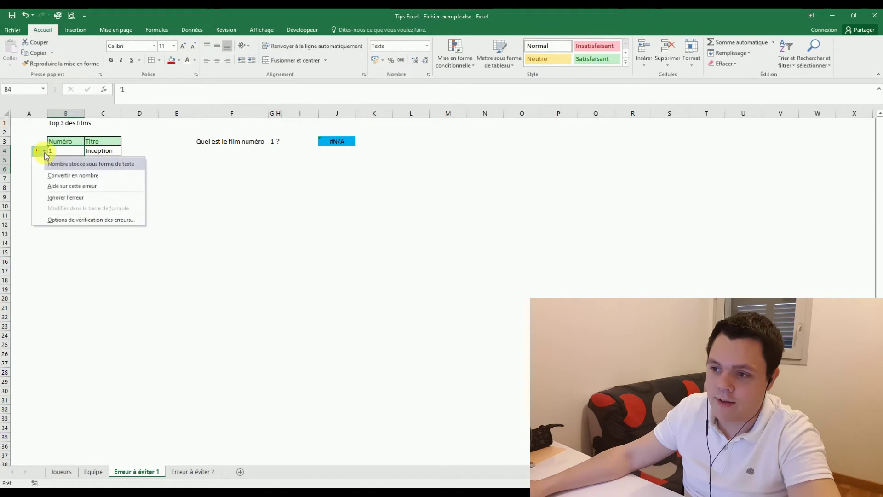
{"action": "left_click", "coordinate": [95, 175]}
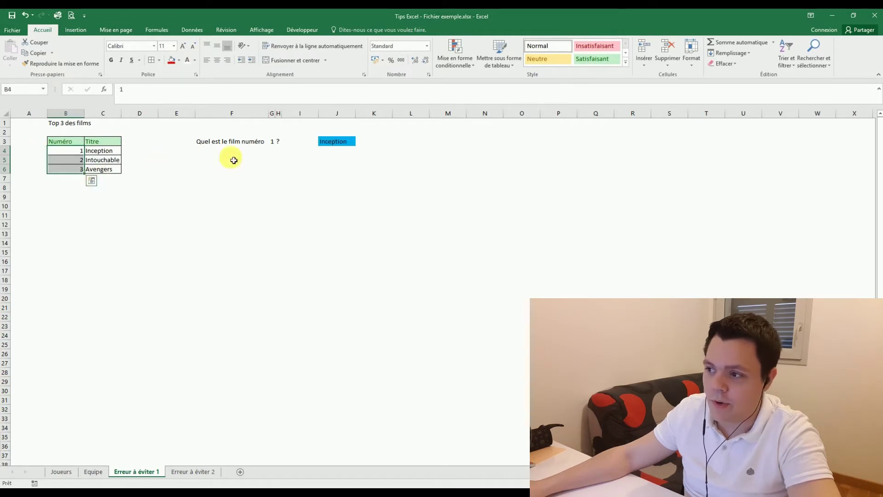
{"action": "left_click", "coordinate": [335, 142]}
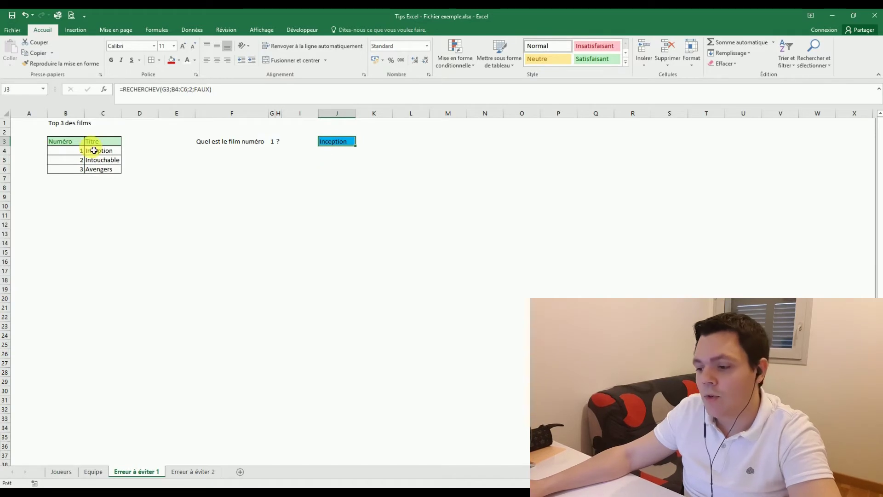
On Erreur à éviter 2, inspect J3's RECHERCHEV formula without changing it
{"action": "left_click", "coordinate": [177, 207]}
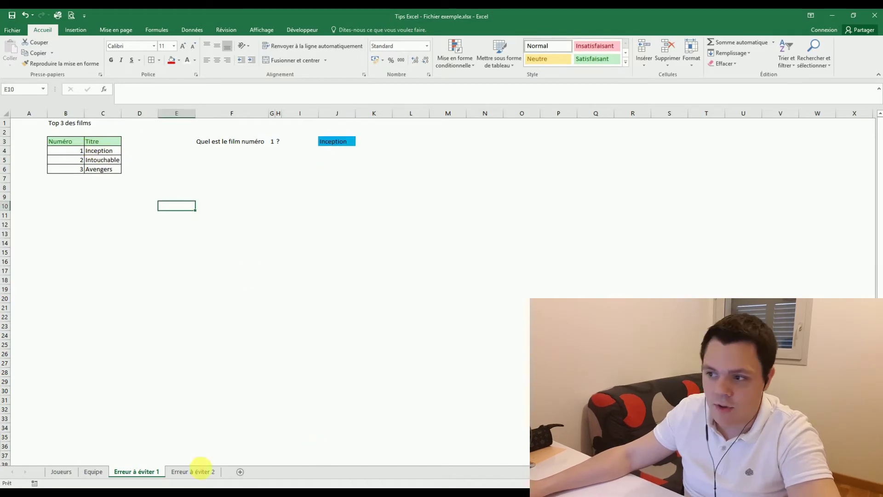
{"action": "left_click", "coordinate": [190, 474]}
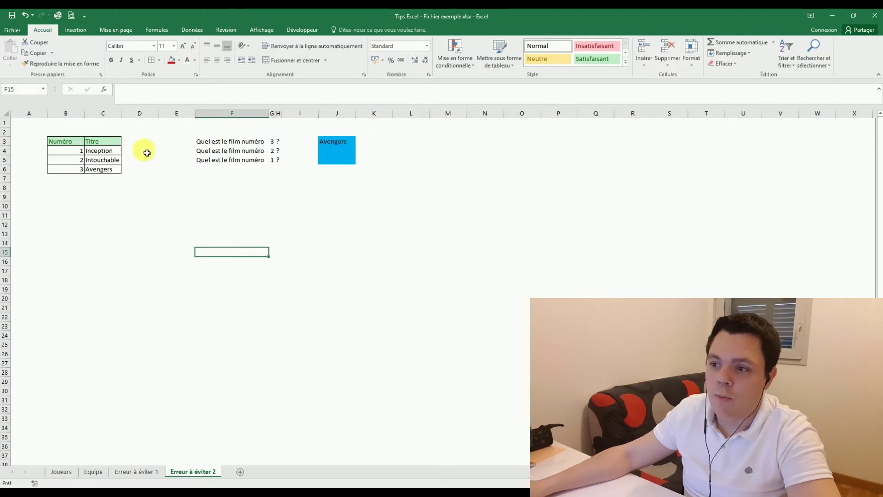
{"action": "left_click", "coordinate": [217, 138]}
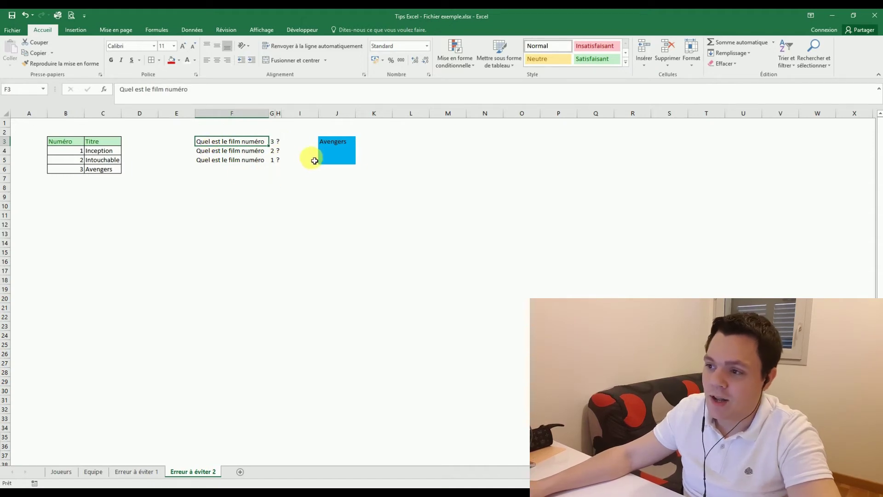
{"action": "left_click", "coordinate": [344, 142]}
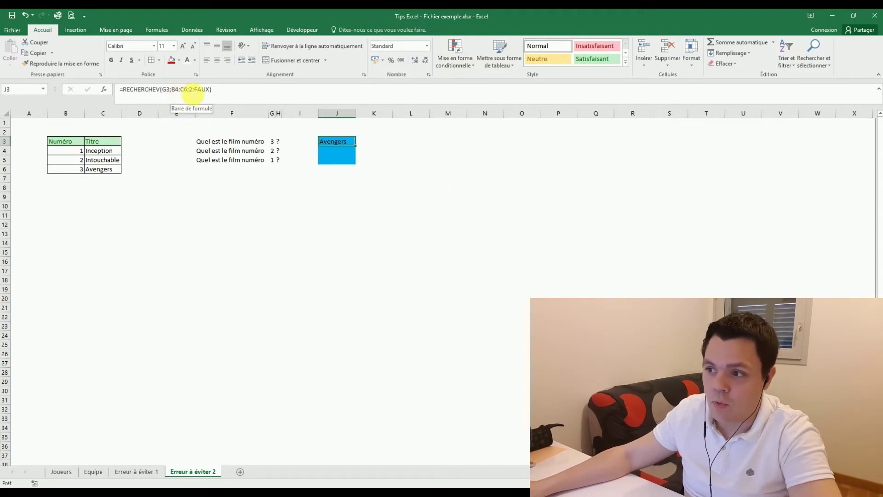
{"action": "left_click", "coordinate": [175, 94]}
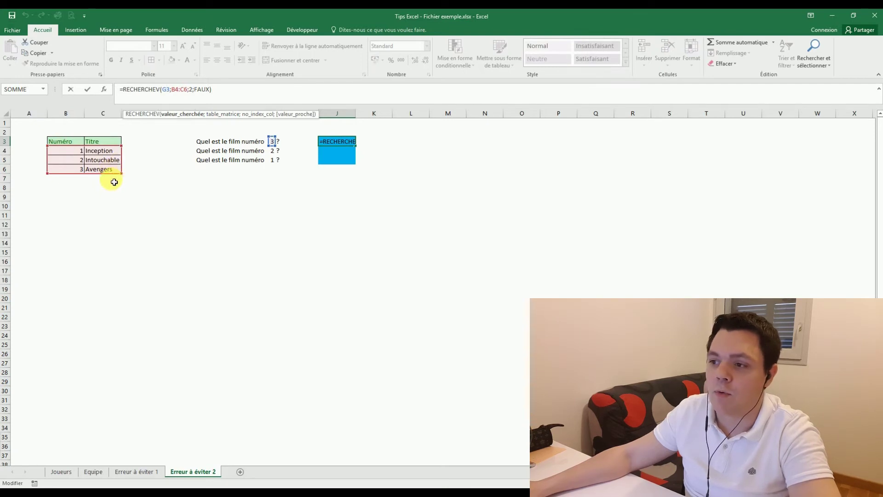
{"action": "left_click", "coordinate": [194, 90]}
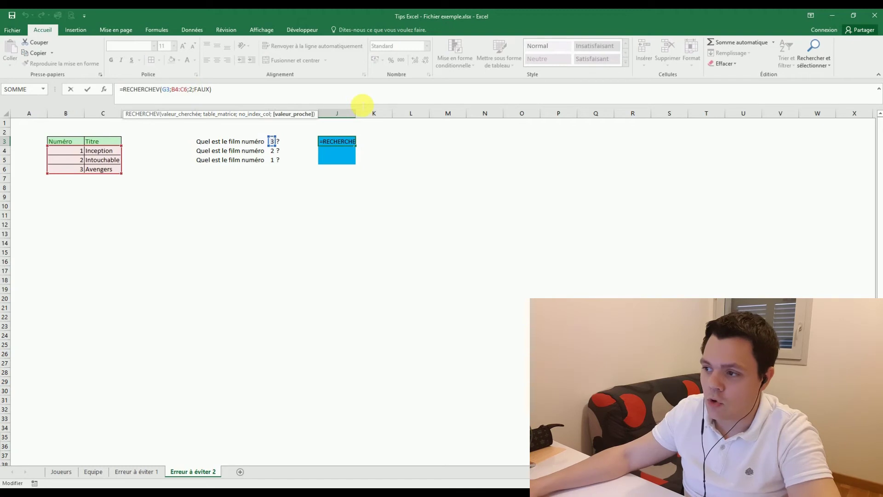
{"action": "key", "text": "Return"}
Fill J3's Avengers lookup down to J5, giving Intouchable and #N/A
{"action": "left_click", "coordinate": [339, 142]}
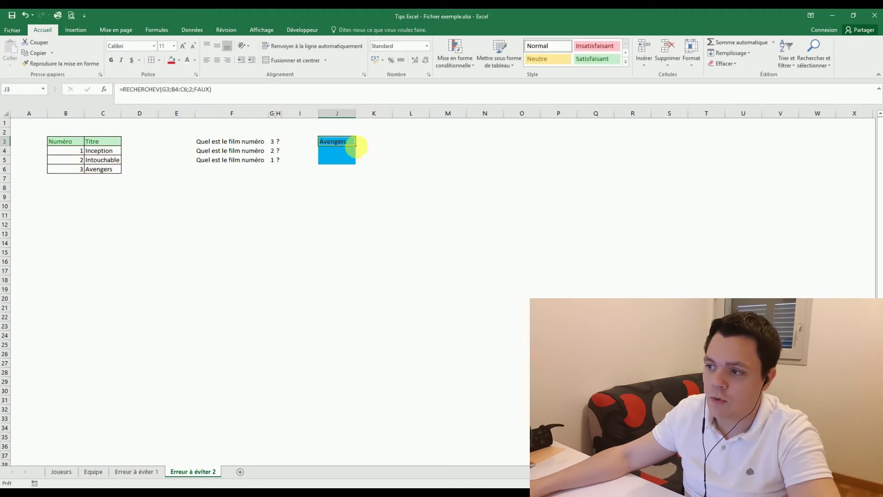
{"action": "left_click_drag", "start_coordinate": [359, 150], "coordinate": [357, 166]}
{"action": "left_click", "coordinate": [334, 160]}
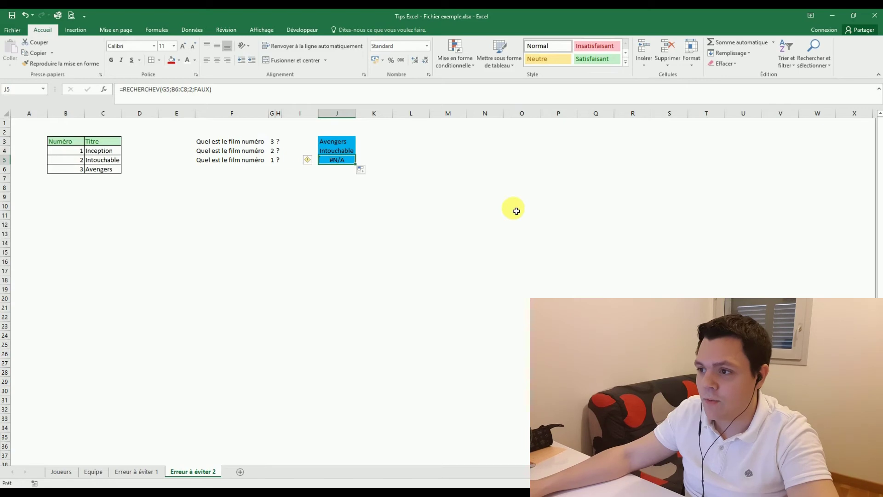
{"action": "left_click", "coordinate": [194, 92]}
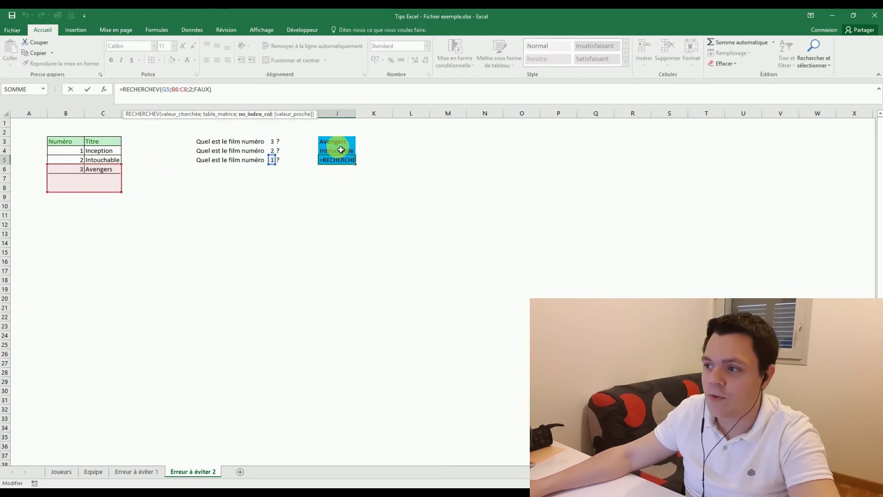
{"action": "key", "text": "Return"}
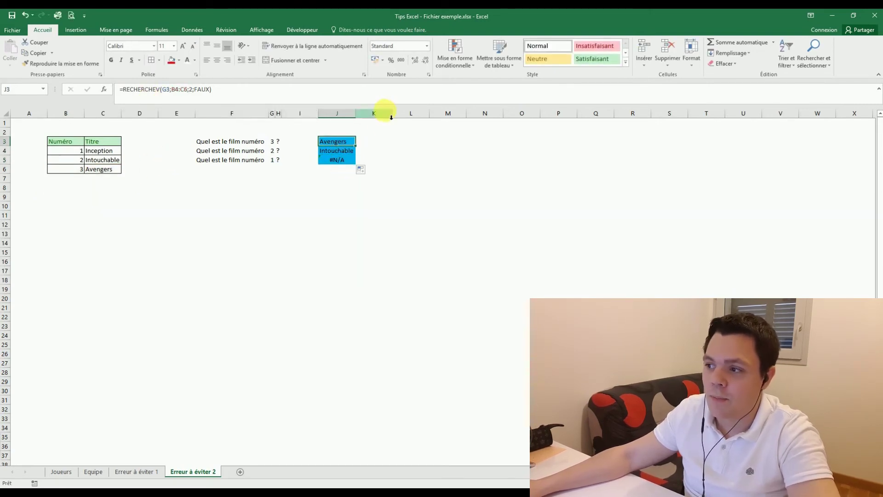
{"action": "key", "text": "F2"}
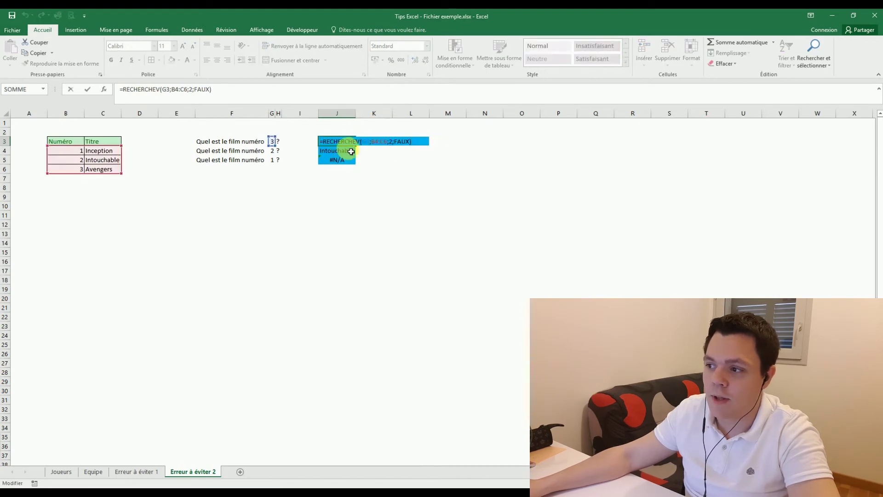
{"action": "key", "text": "Escape"}
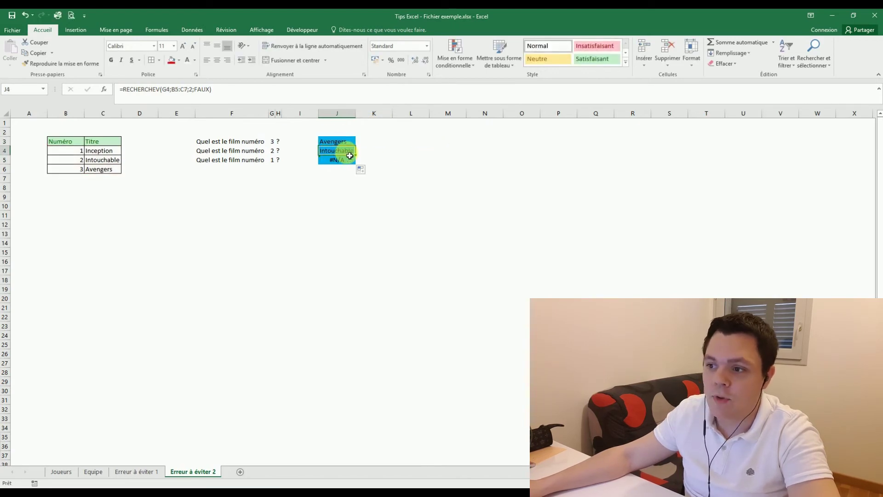
{"action": "double_click", "coordinate": [338, 152]}
{"action": "key", "text": "Return"}
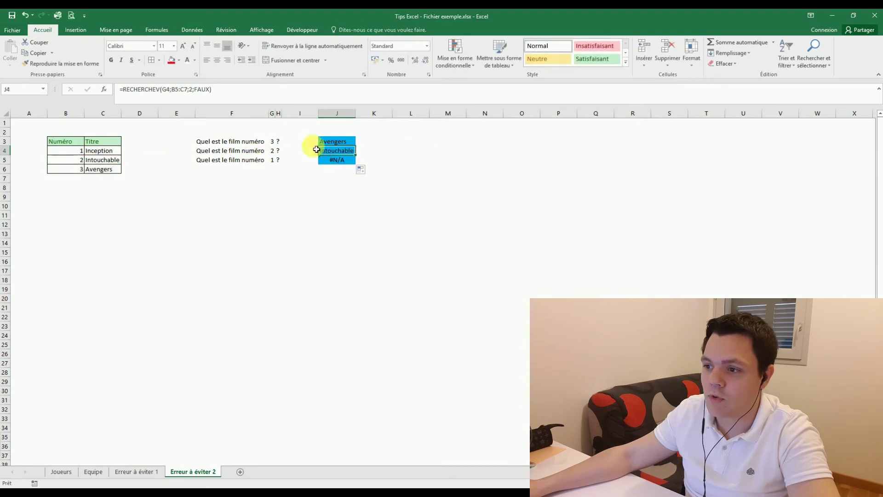
{"action": "key", "text": "F2"}
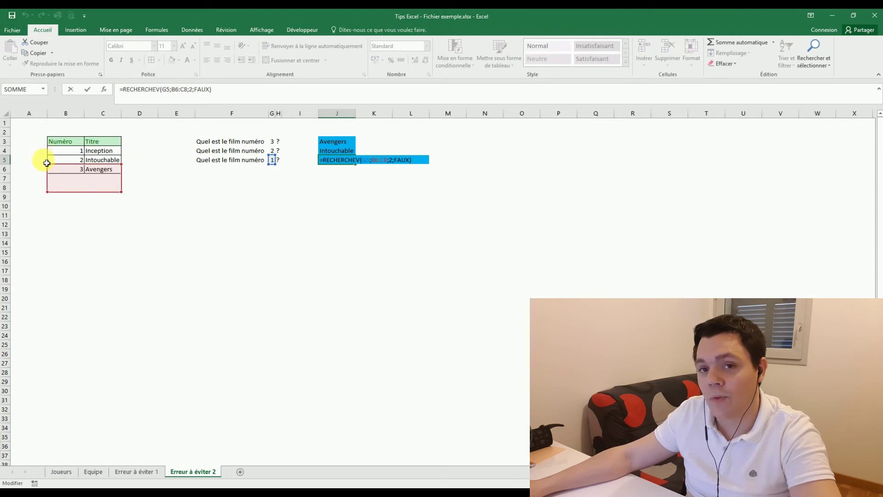
{"action": "key", "text": "ctrl+Return"}
{"action": "left_click", "coordinate": [345, 141]}
{"action": "left_click", "coordinate": [189, 89]}
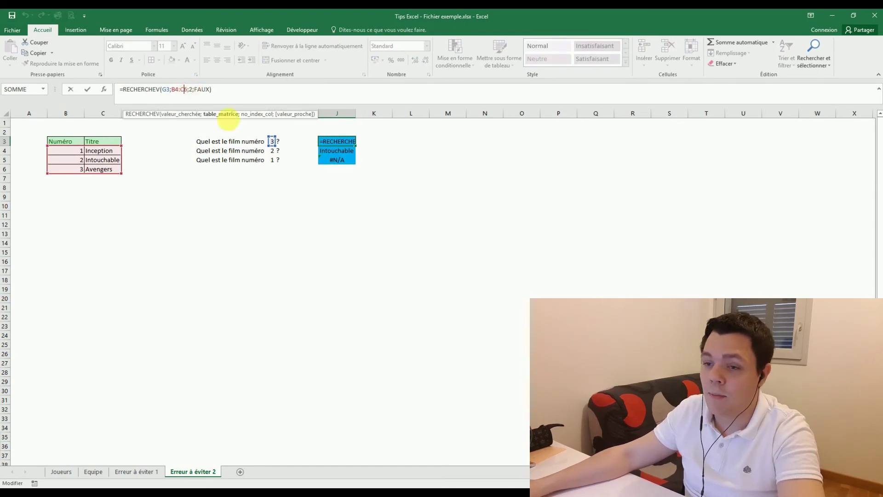
Make J3's lookup table reference absolute as $B$4:$C$6
{"action": "double_click", "coordinate": [178, 89]}
{"action": "key", "text": "F4"}
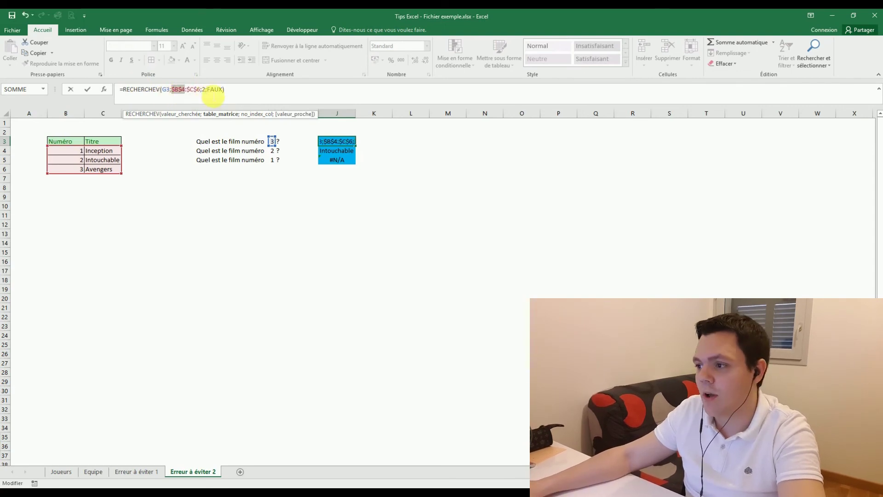
{"action": "key", "text": "Return"}
Recopy J3 down to J5 and confirm J5 now returns Inception
{"action": "left_click", "coordinate": [337, 145]}
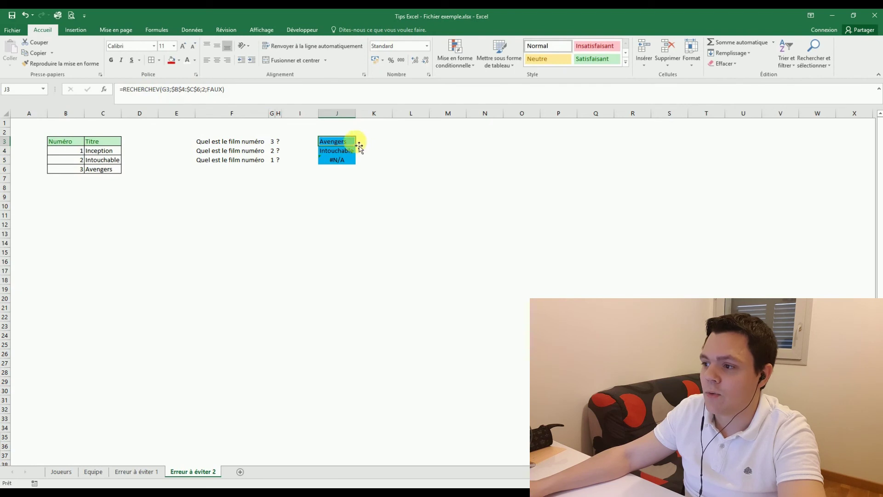
{"action": "left_click_drag", "start_coordinate": [360, 147], "coordinate": [359, 165]}
{"action": "left_click", "coordinate": [340, 161]}
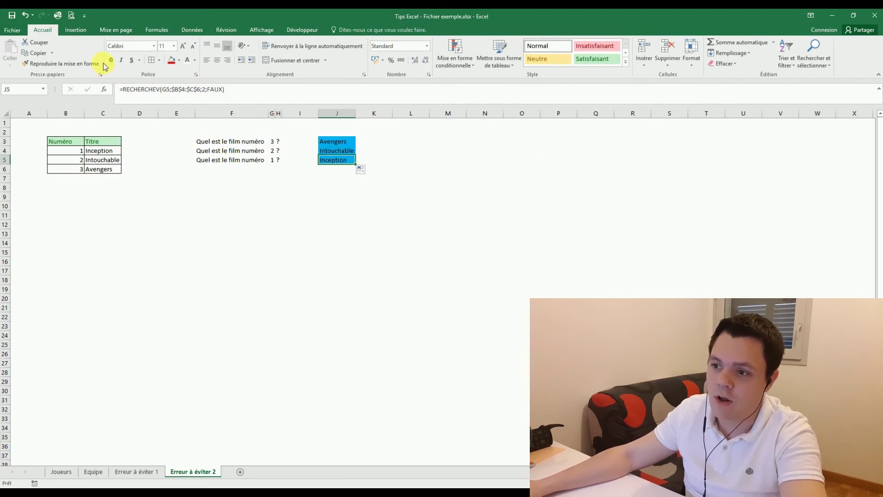
{"action": "key", "text": "F2"}
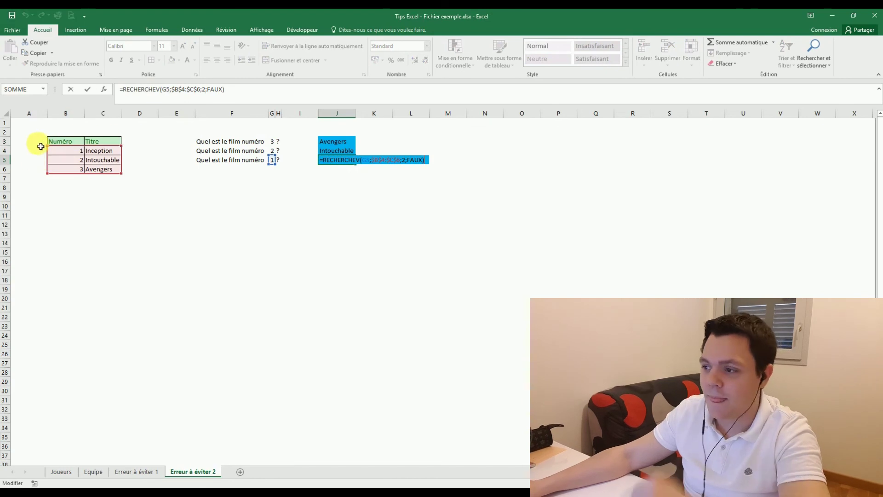
{"action": "key", "text": "ctrl+Return"}
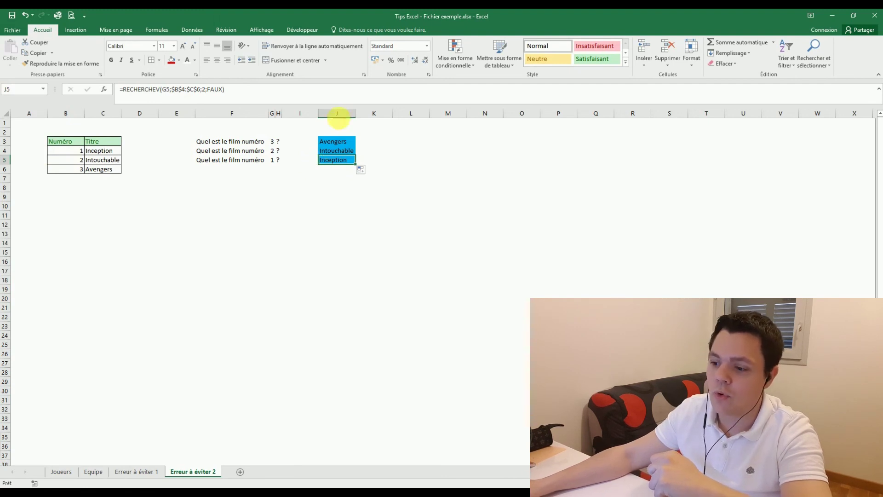
{"action": "left_click", "coordinate": [384, 180]}
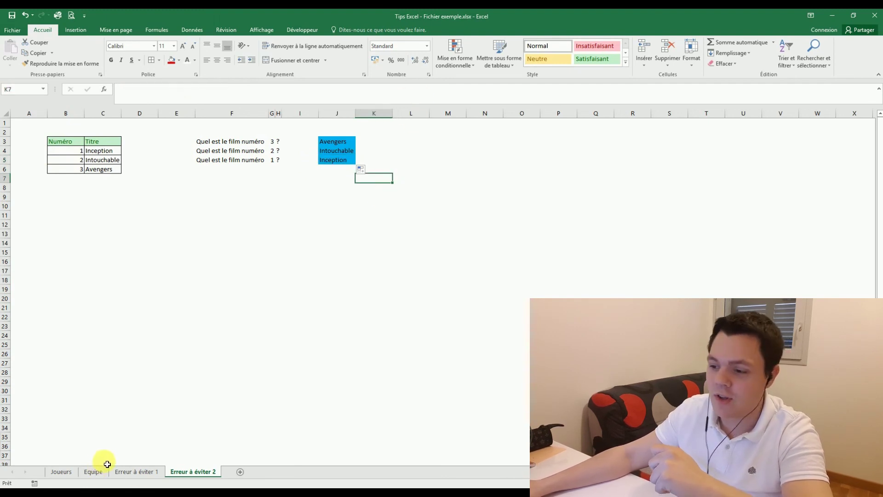